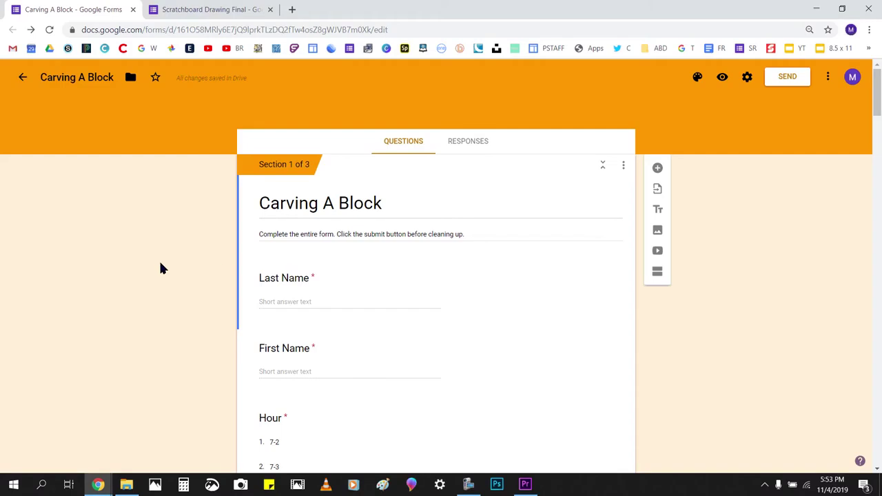
# Step: Open the Hour question and view its extra settings, dismissing them unchanged
pyautogui.scroll(-1, 161, 268)
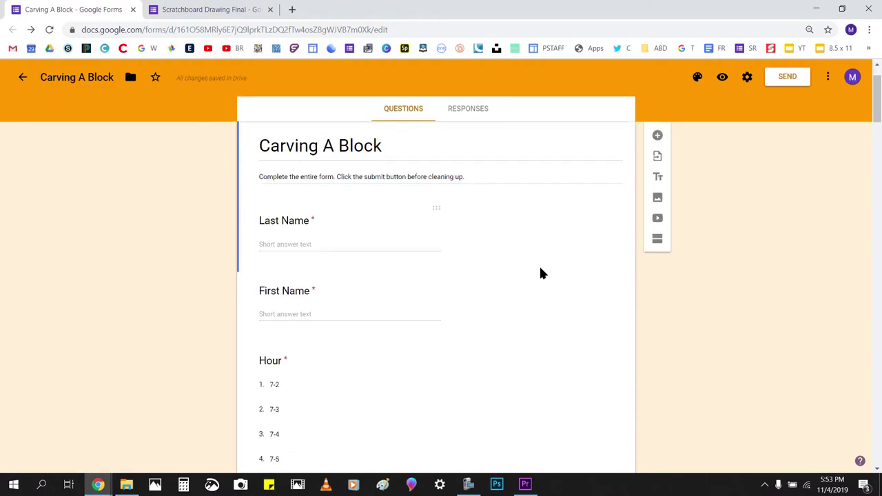
pyautogui.scroll(-6, 540, 274)
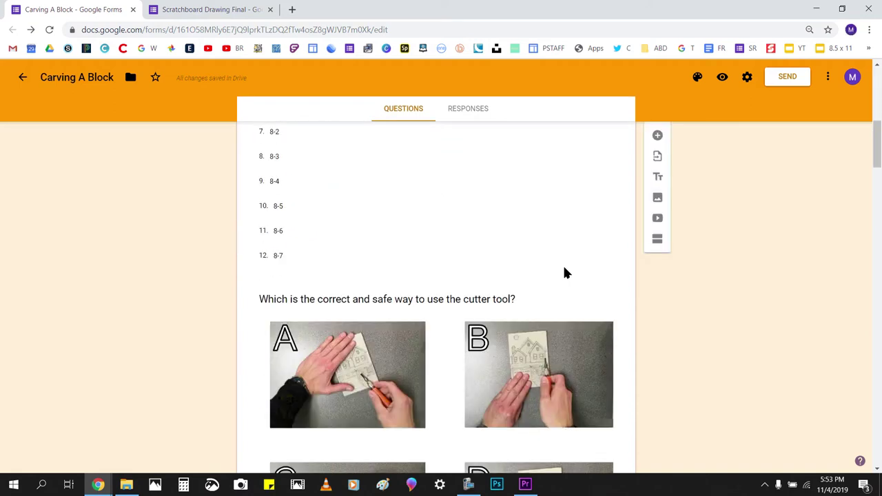
pyautogui.scroll(4, 563, 273)
pyautogui.click(559, 271)
pyautogui.scroll(-4, 570, 335)
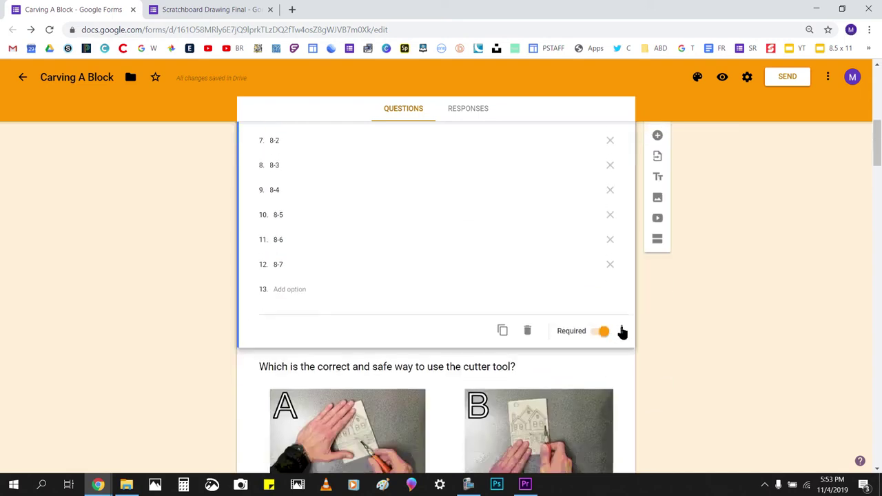
pyautogui.click(622, 331)
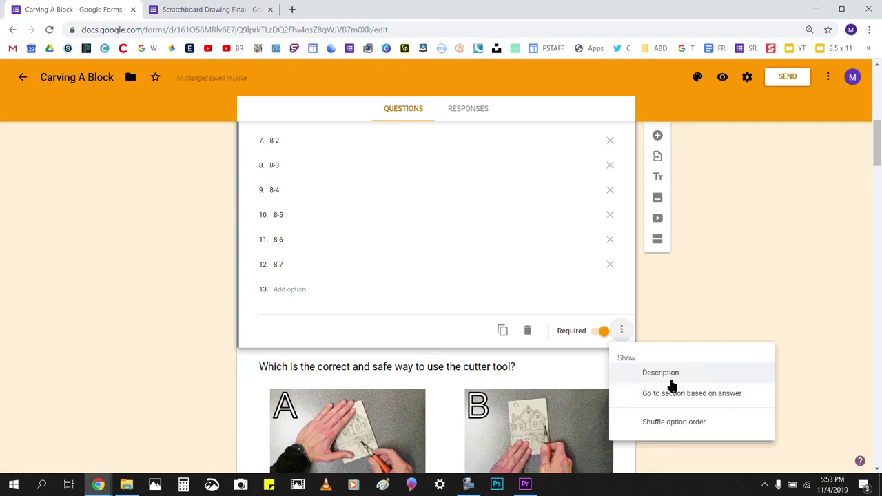
pyautogui.click(101, 345)
pyautogui.scroll(7, 172, 337)
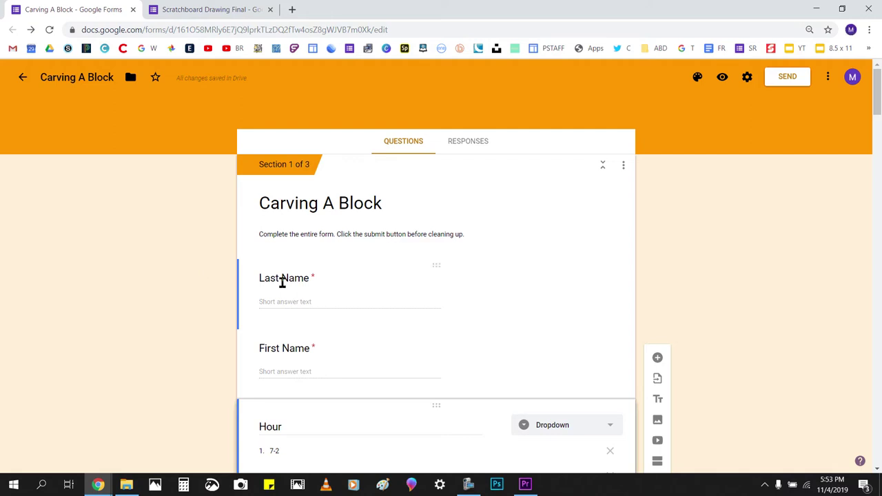
# Step: Show the safest-cutter routing: B goes to Scratchboard Drawing, others to Try again!, then scroll to Section 2
pyautogui.scroll(-1, 308, 292)
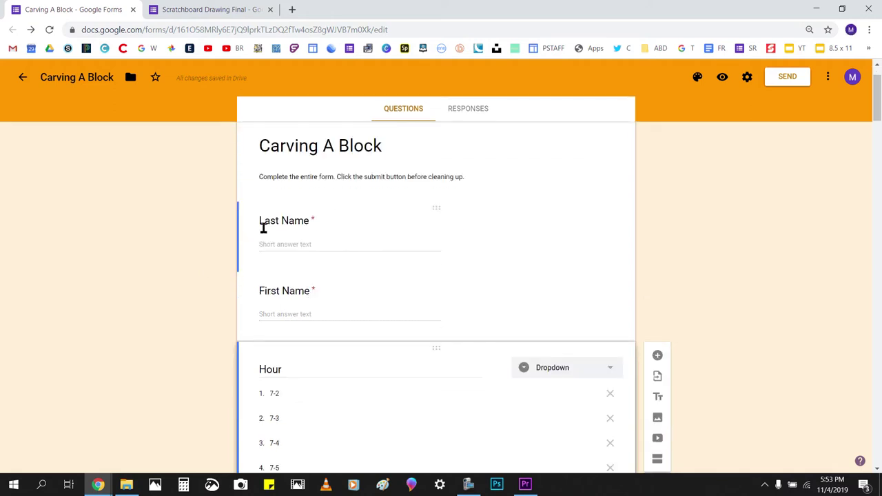
pyautogui.scroll(-1, 264, 276)
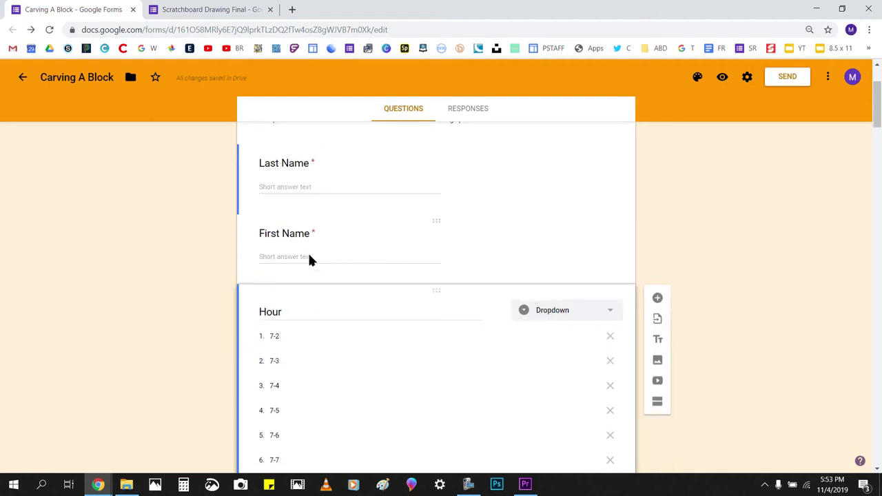
pyautogui.scroll(-2, 200, 320)
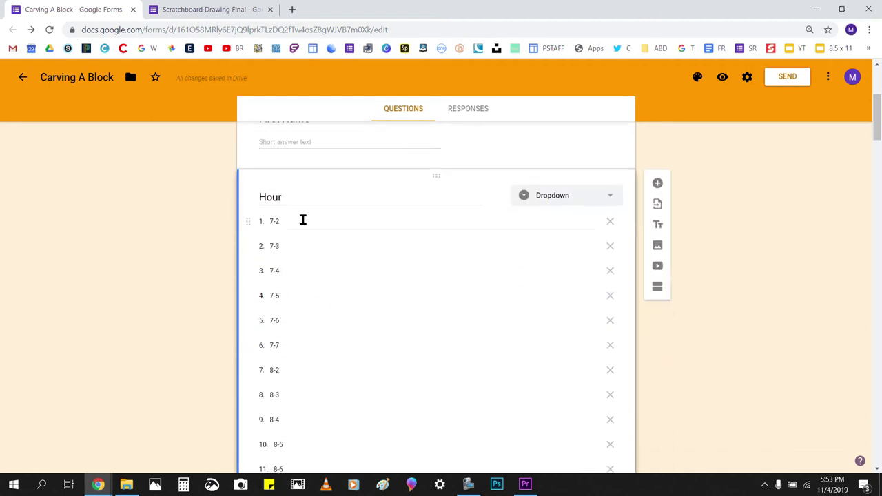
pyautogui.scroll(-3, 366, 283)
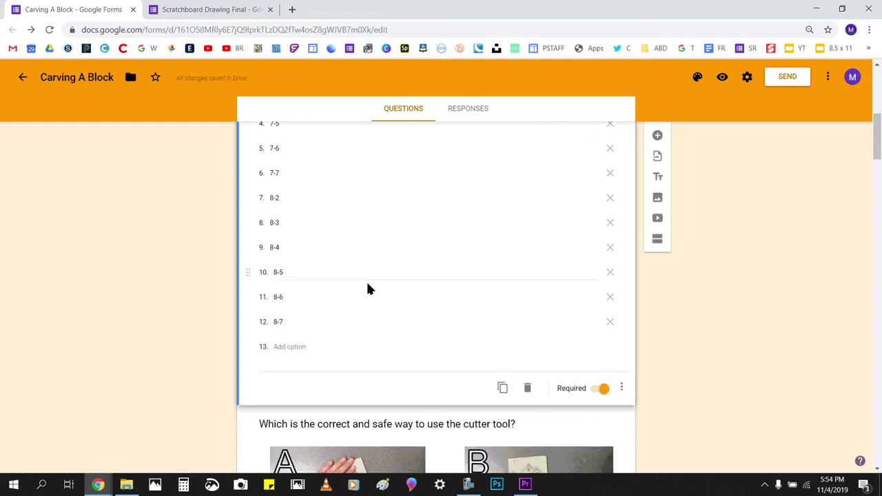
pyautogui.scroll(-3, 366, 283)
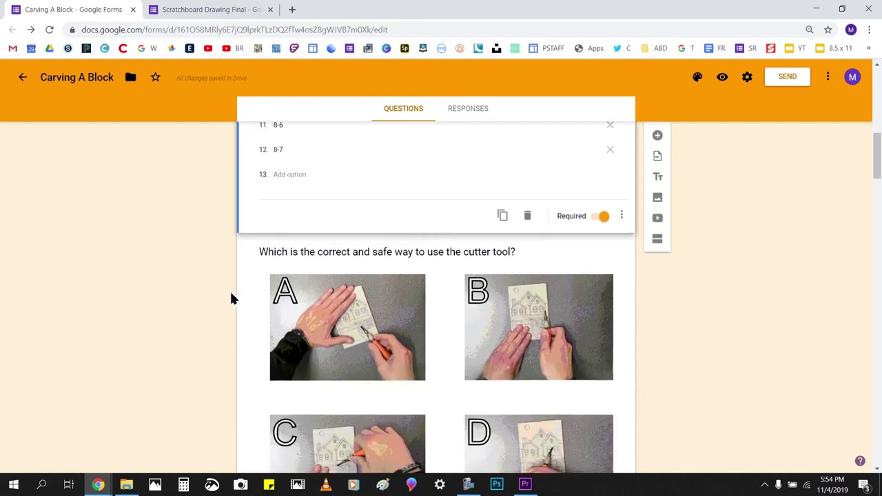
pyautogui.scroll(-1, 254, 273)
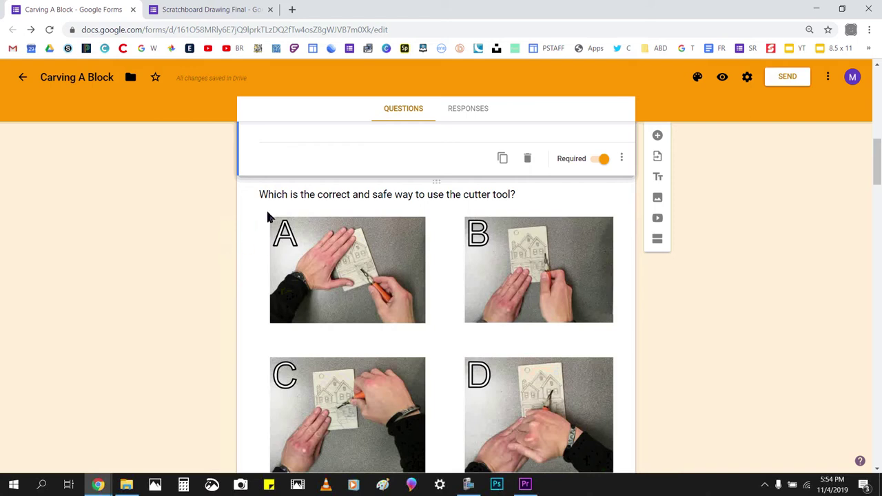
pyautogui.scroll(-1, 255, 221)
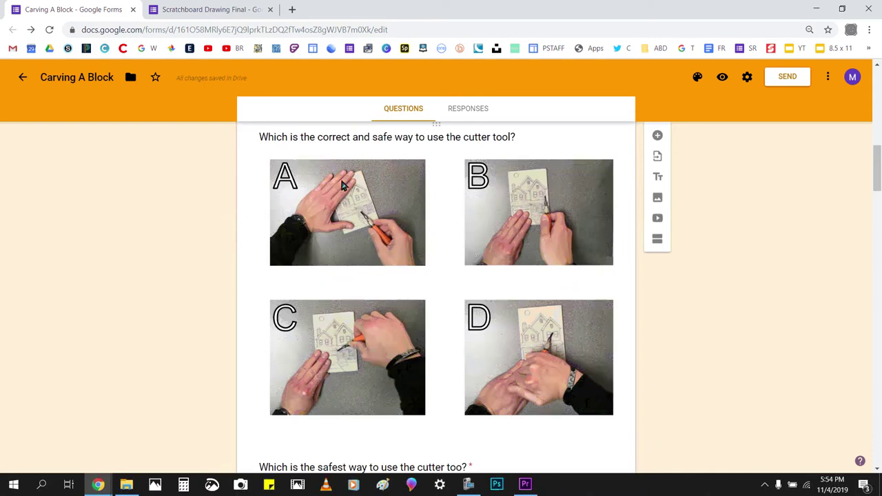
pyautogui.scroll(-1, 391, 281)
pyautogui.scroll(-1, 383, 292)
pyautogui.scroll(-1, 209, 321)
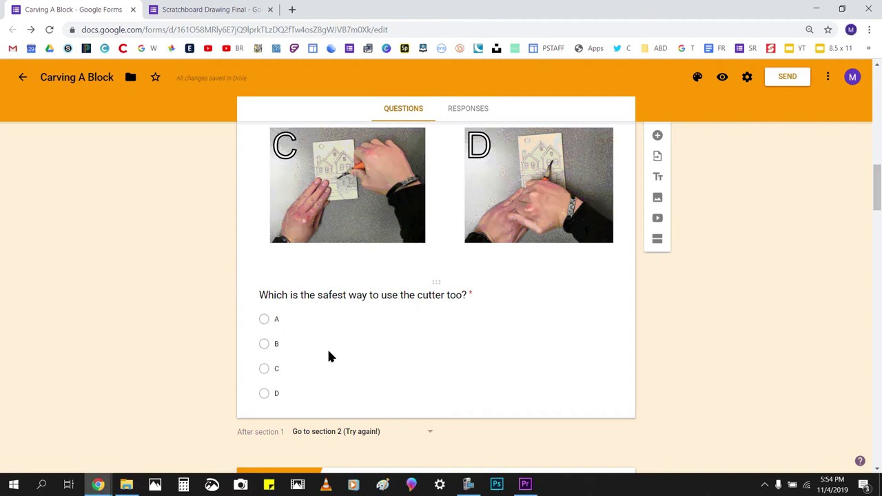
pyautogui.click(480, 379)
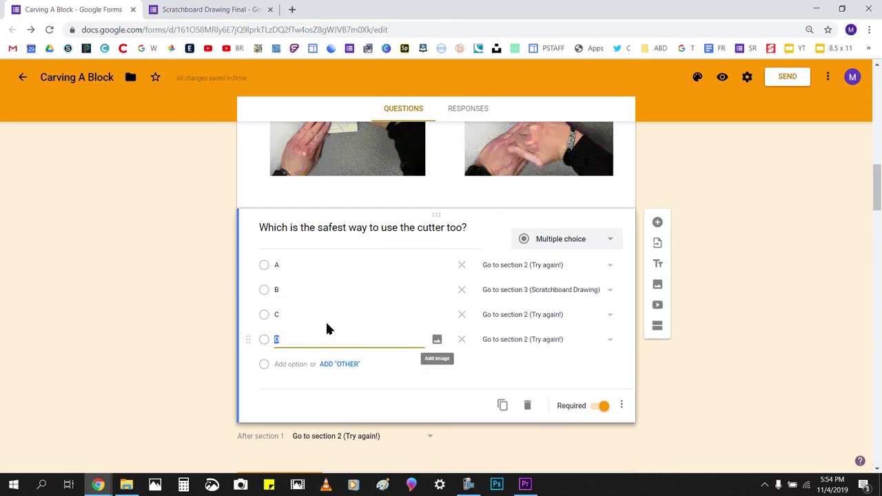
pyautogui.scroll(3, 312, 320)
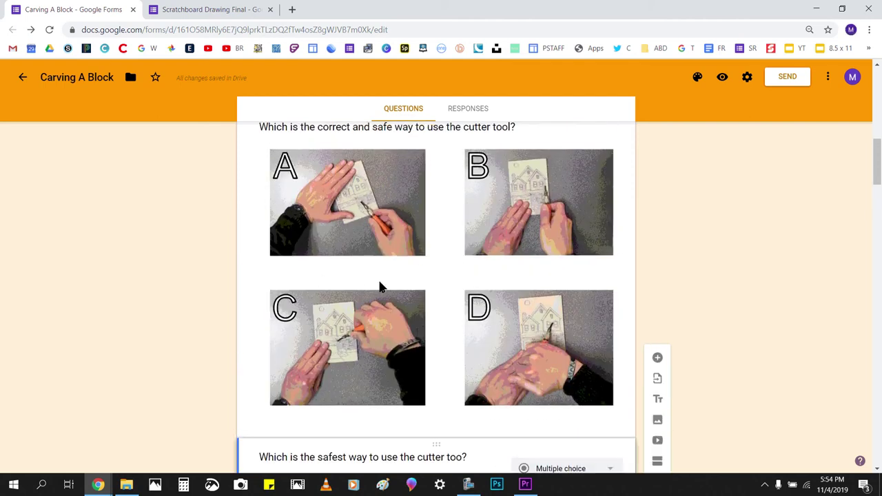
pyautogui.scroll(-1, 302, 284)
pyautogui.scroll(-1, 304, 301)
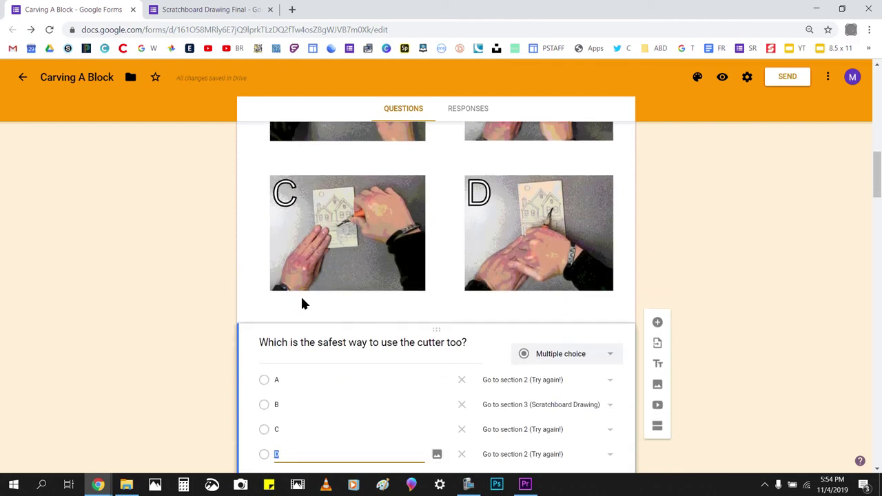
pyautogui.scroll(-1, 407, 304)
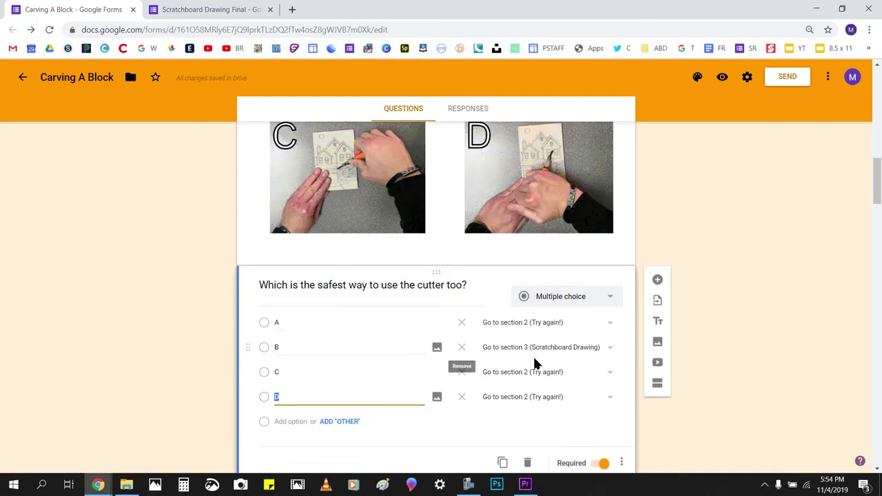
pyautogui.scroll(-1, 498, 333)
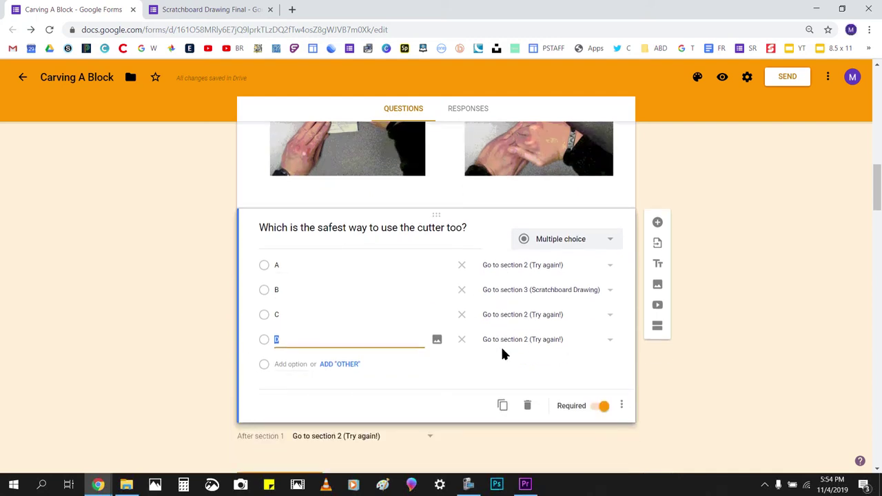
pyautogui.scroll(-3, 508, 321)
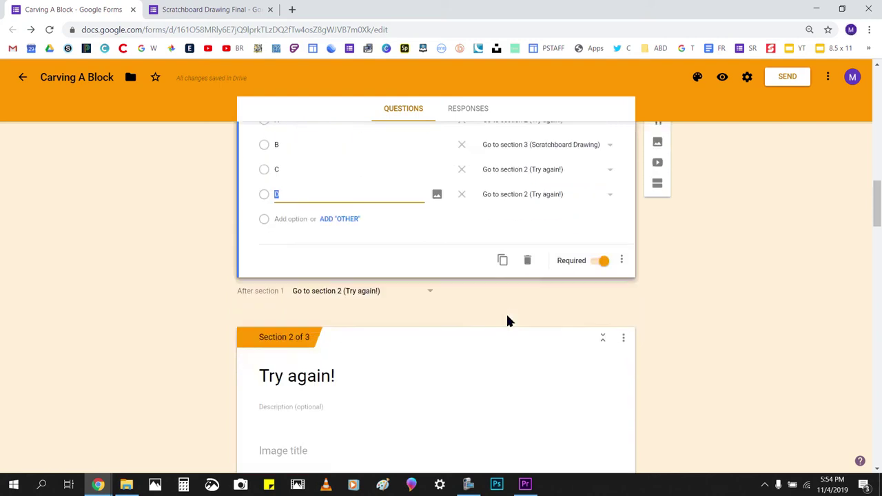
pyautogui.scroll(-1, 193, 304)
pyautogui.scroll(-1, 189, 301)
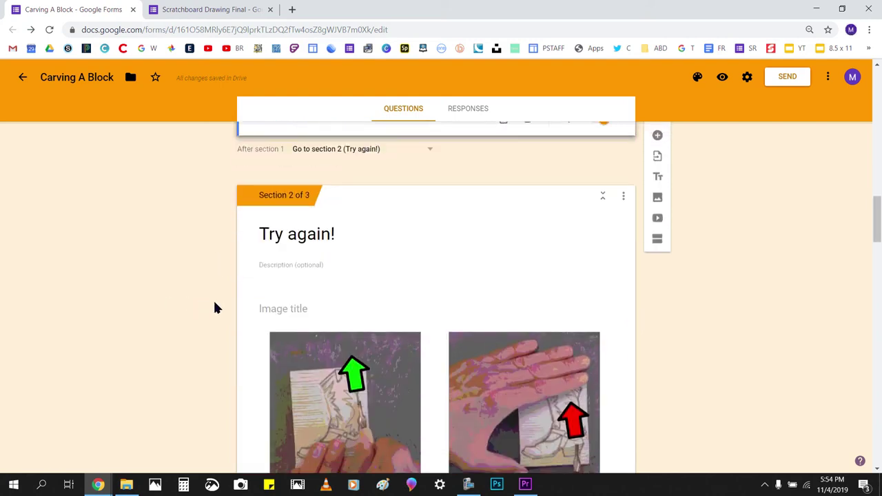
pyautogui.scroll(-1, 214, 308)
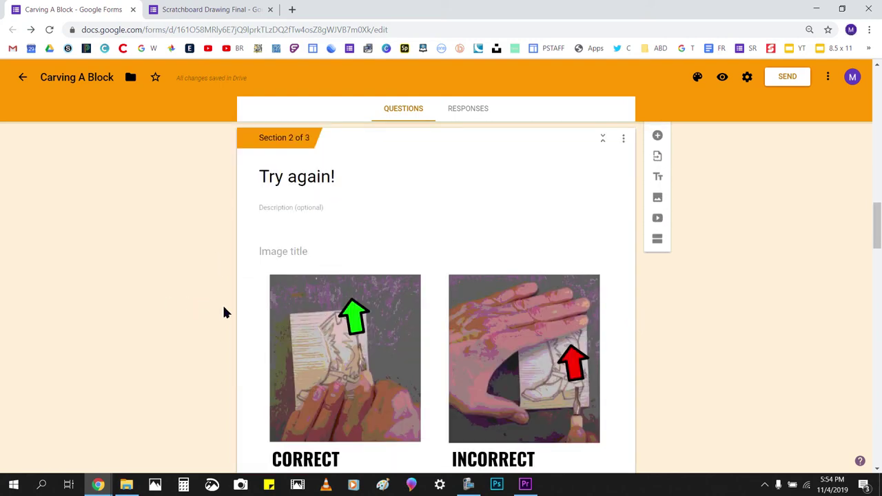
pyautogui.scroll(-1, 222, 312)
pyautogui.scroll(1, 224, 313)
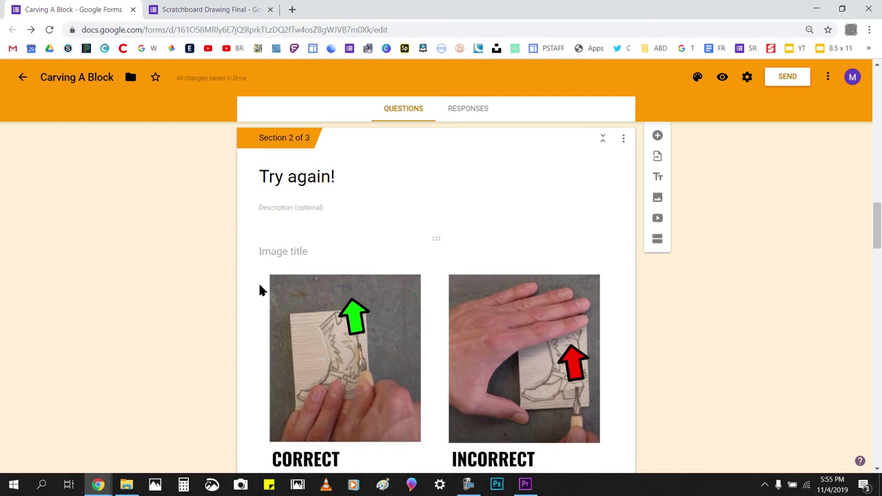
pyautogui.scroll(-2, 260, 290)
pyautogui.scroll(1, 259, 291)
pyautogui.scroll(-1, 288, 270)
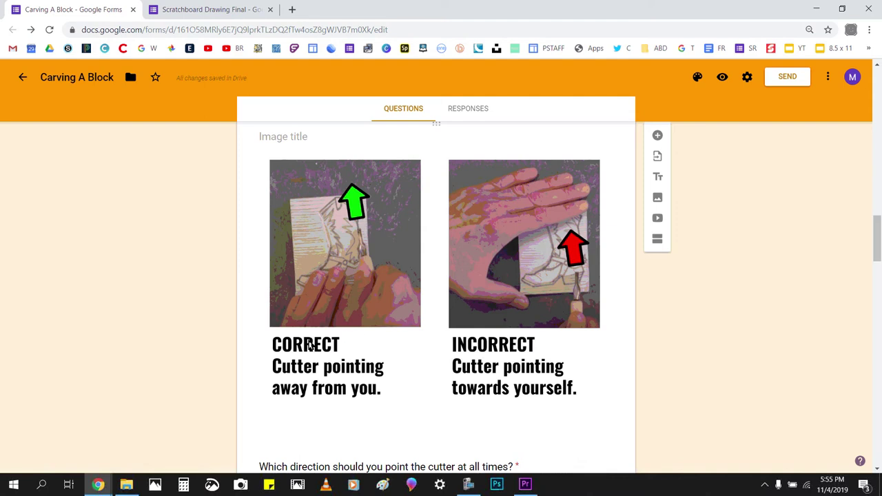
pyautogui.scroll(-3, 516, 350)
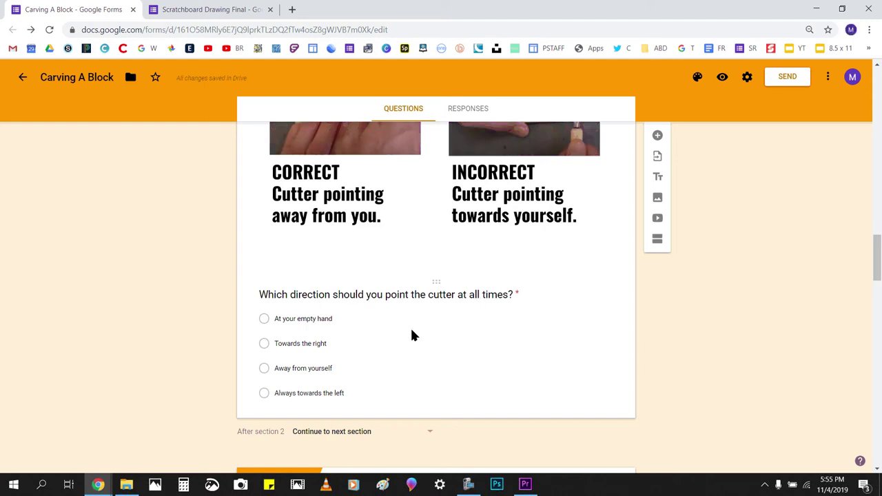
pyautogui.scroll(1, 408, 335)
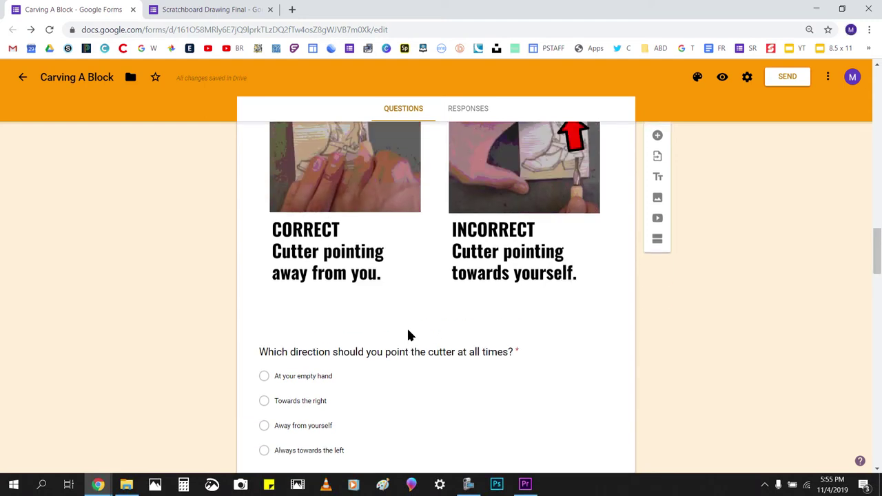
pyautogui.scroll(-1, 408, 336)
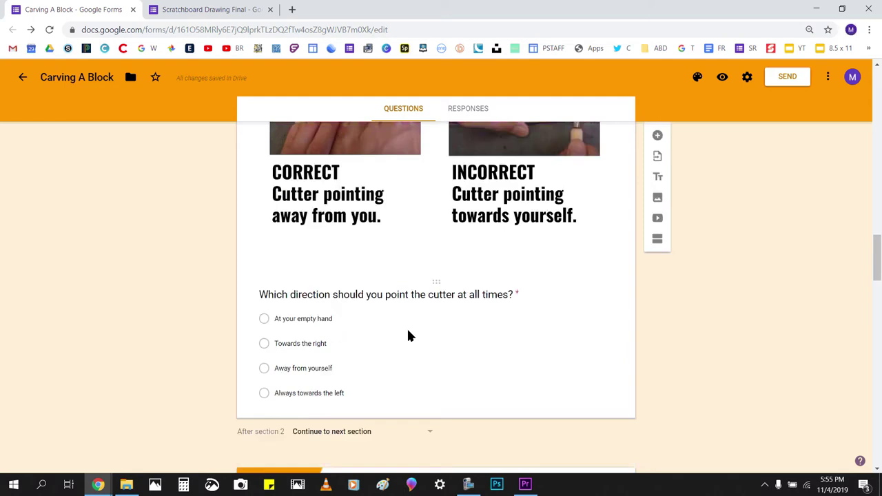
pyautogui.scroll(-3, 408, 336)
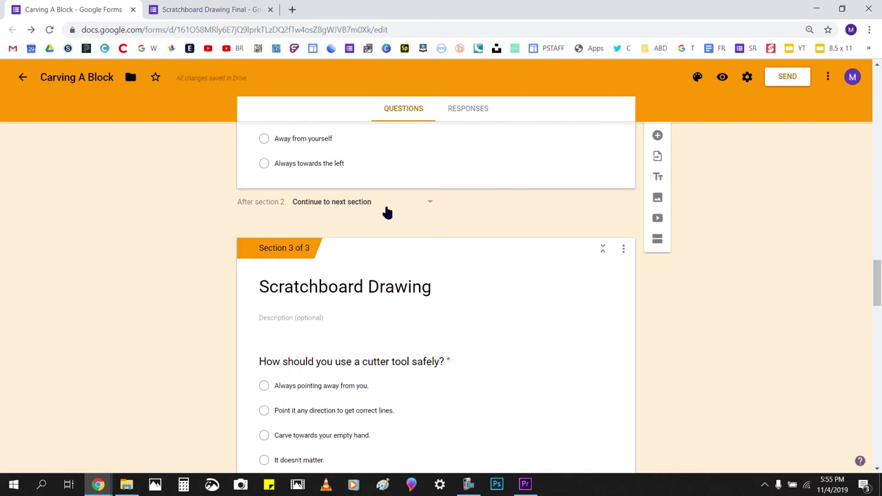
pyautogui.scroll(-1, 250, 286)
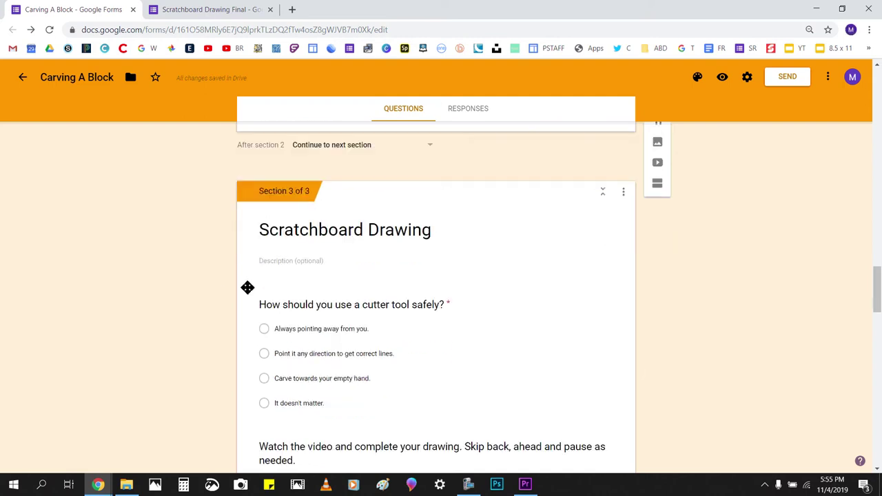
pyautogui.scroll(-1, 204, 296)
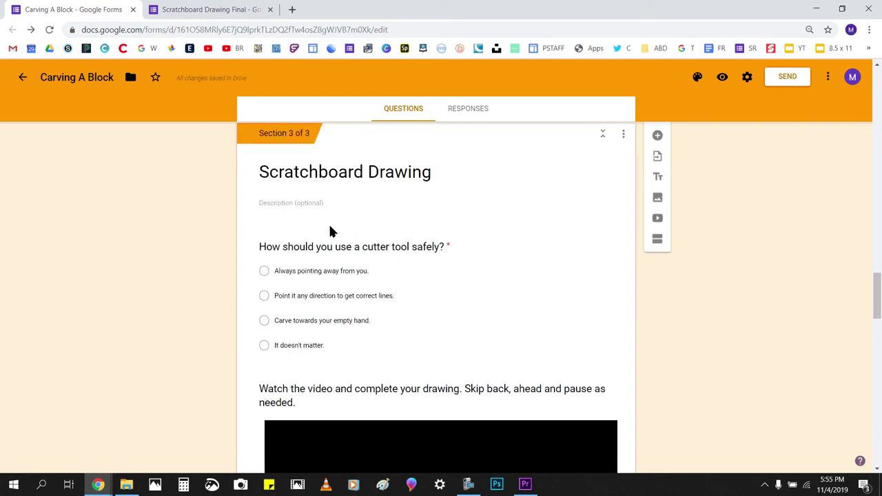
pyautogui.scroll(-1, 328, 270)
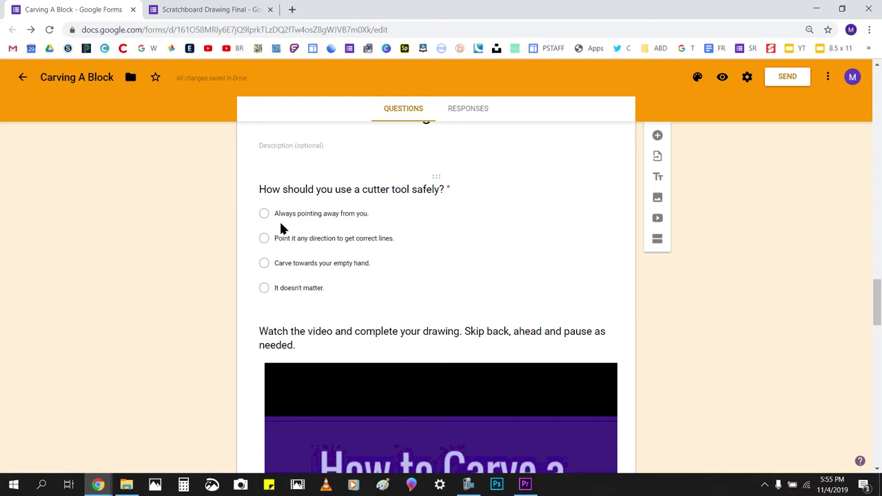
pyautogui.scroll(-1, 313, 236)
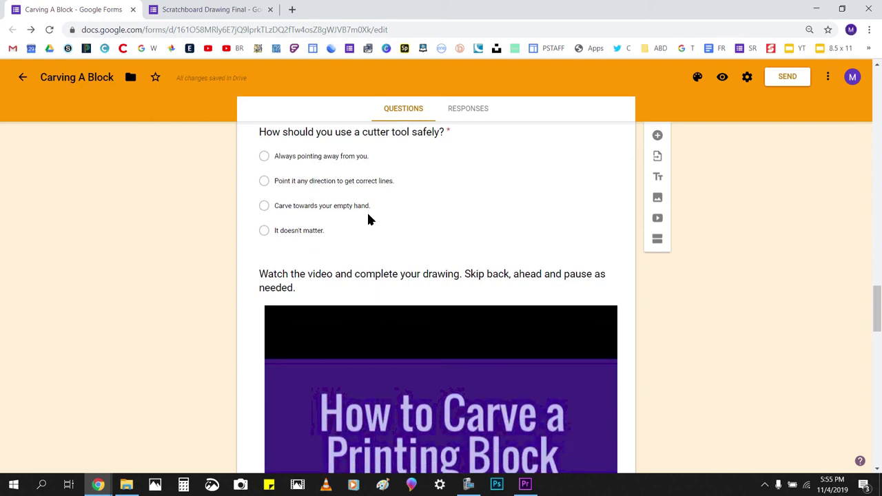
pyautogui.scroll(-1, 367, 219)
pyautogui.scroll(-1, 275, 234)
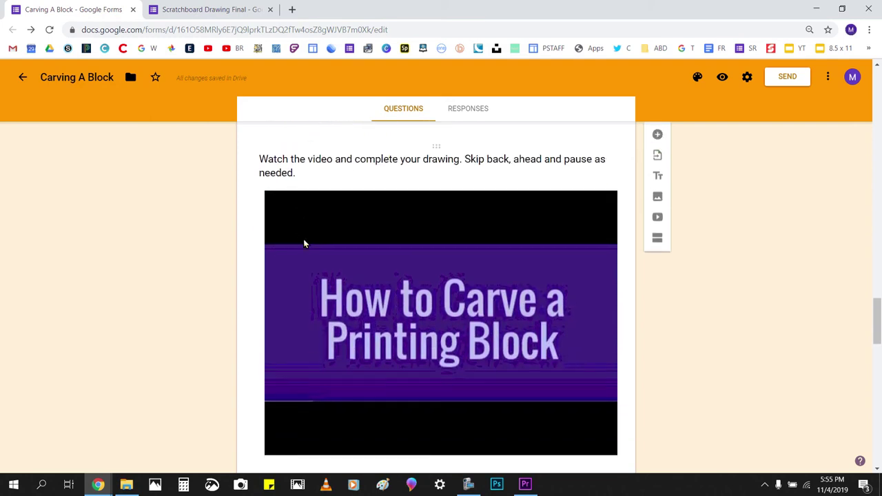
pyautogui.scroll(-1, 306, 246)
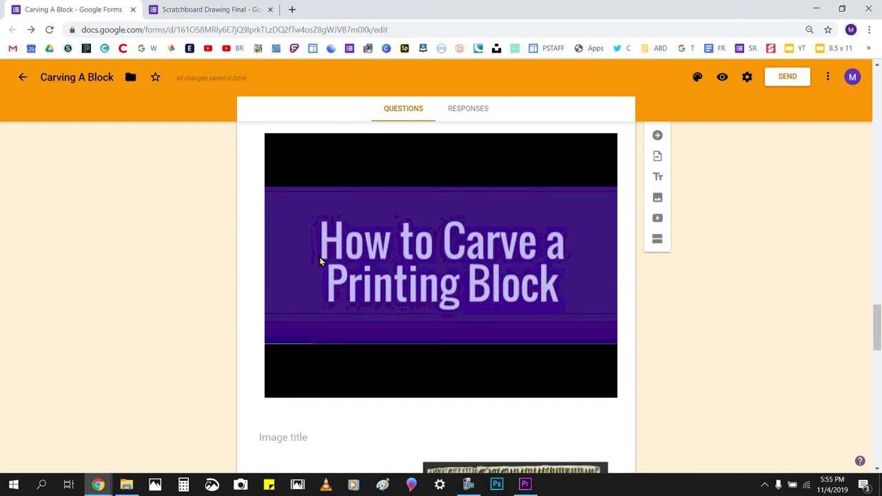
pyautogui.scroll(4, 320, 257)
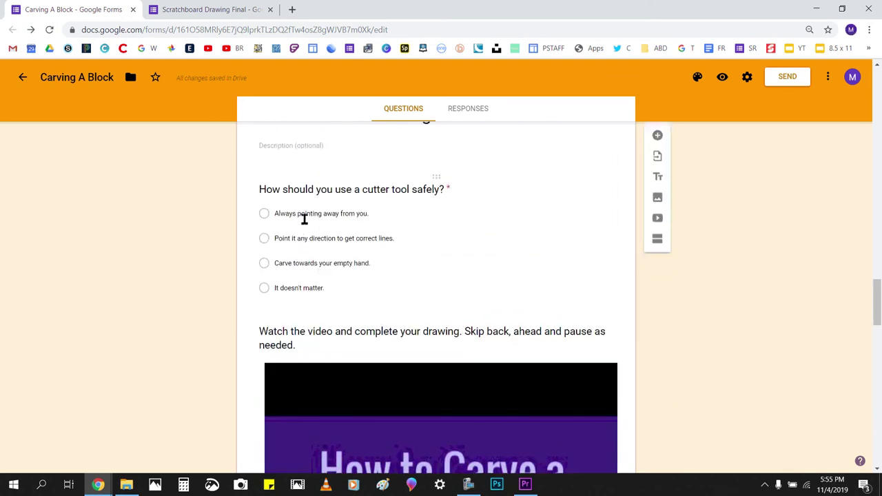
pyautogui.scroll(-4, 327, 249)
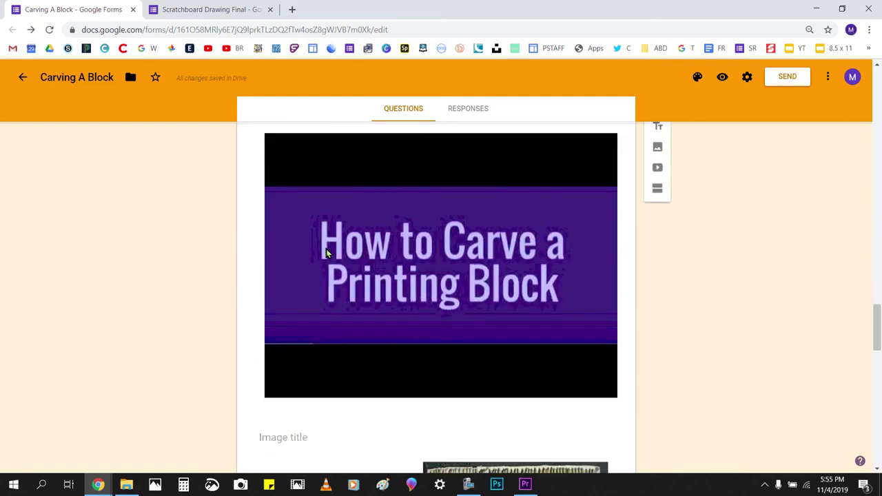
pyautogui.scroll(-4, 370, 268)
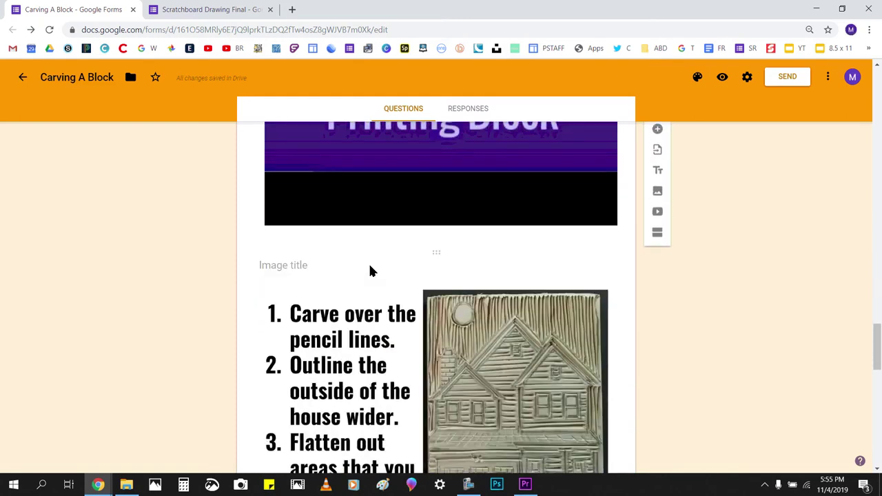
pyautogui.scroll(2, 348, 230)
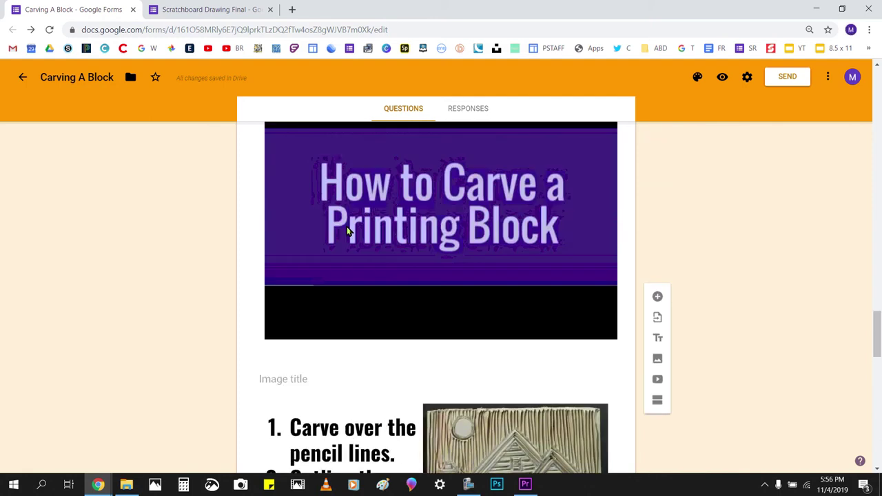
pyautogui.scroll(-3, 348, 227)
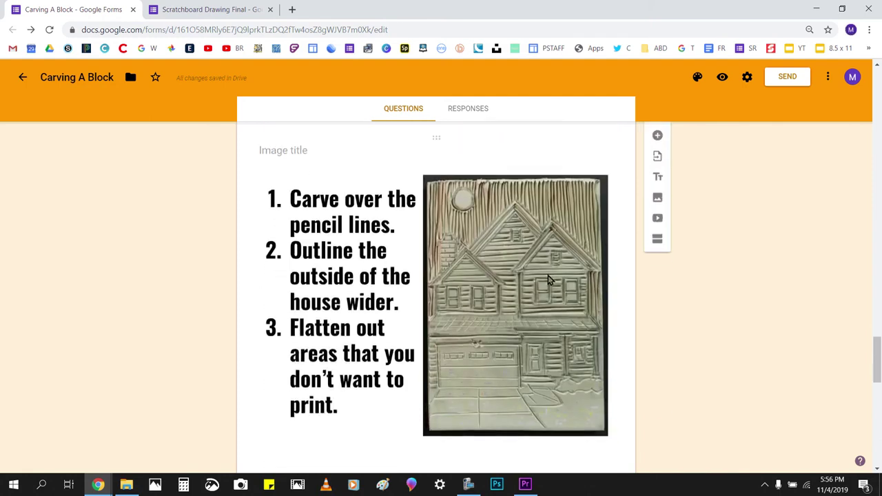
pyautogui.scroll(-4, 431, 266)
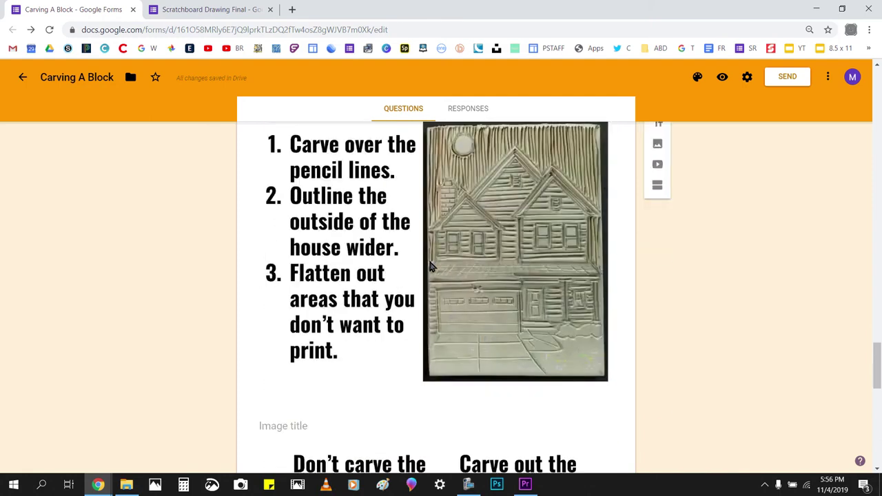
pyautogui.scroll(-3, 429, 265)
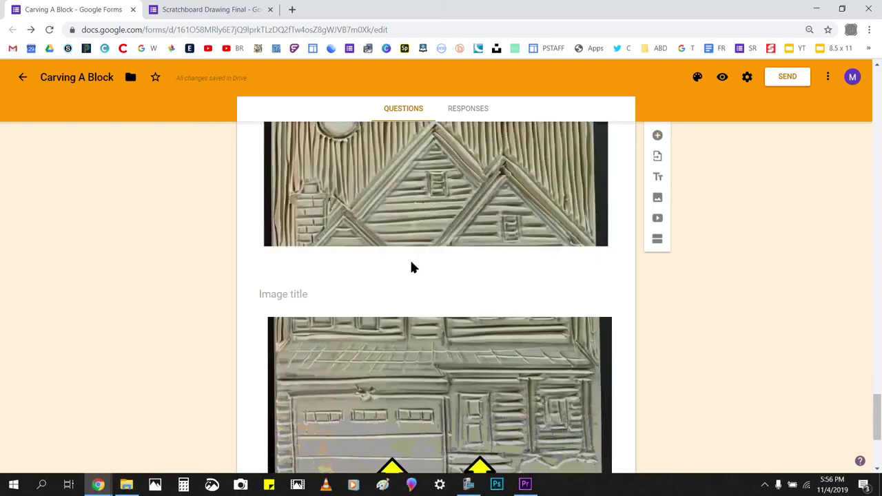
pyautogui.scroll(-3, 409, 269)
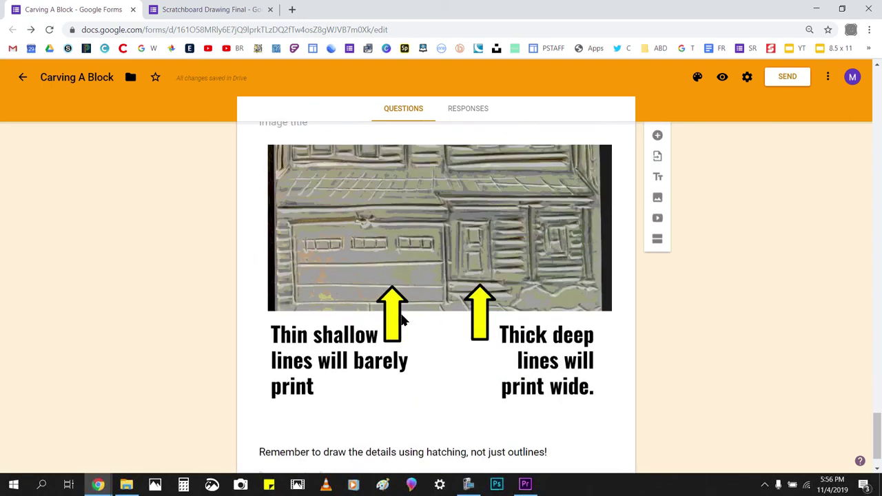
pyautogui.scroll(-1, 462, 309)
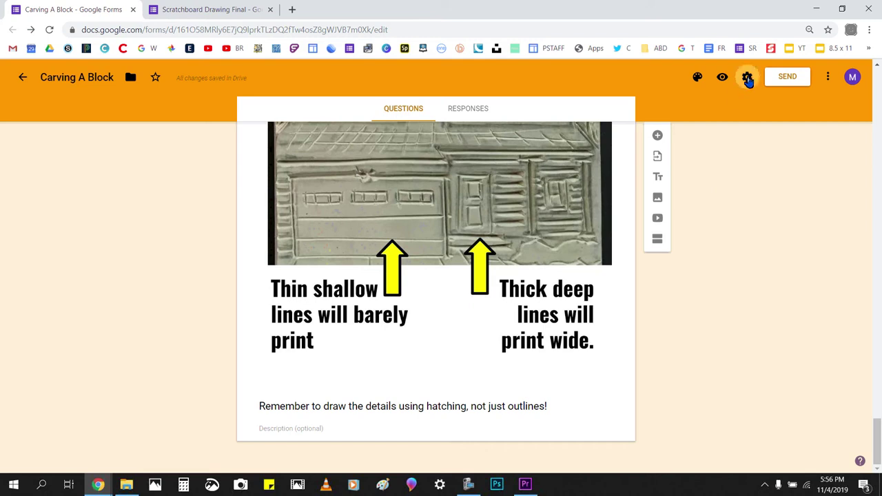
# Step: View the Carving A Block confirmation message under Settings > Presentation and cancel without changes
pyautogui.click(747, 79)
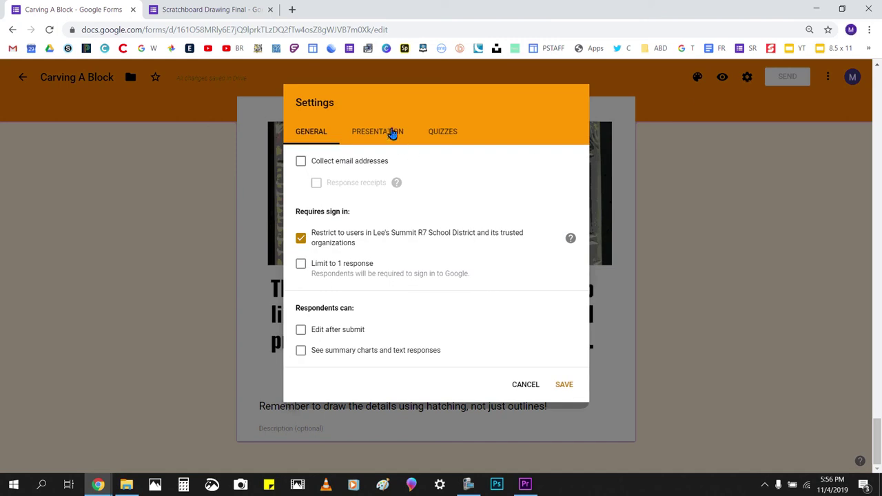
pyautogui.click(388, 132)
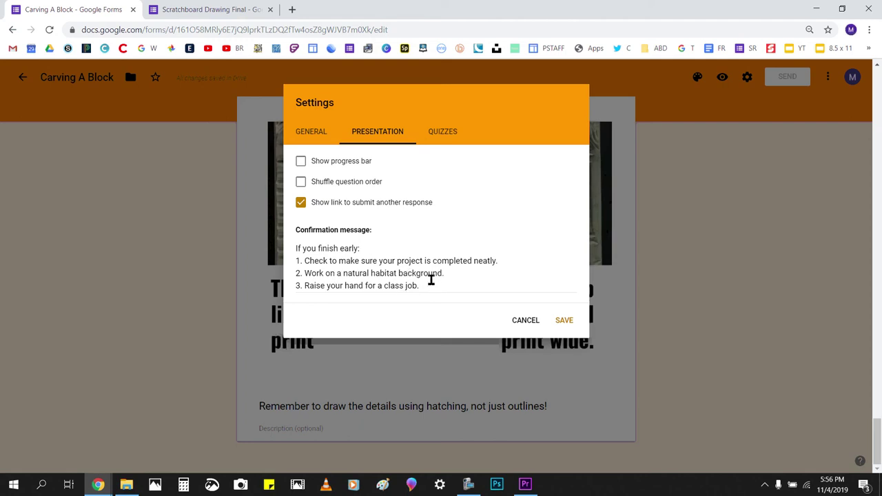
pyautogui.click(524, 322)
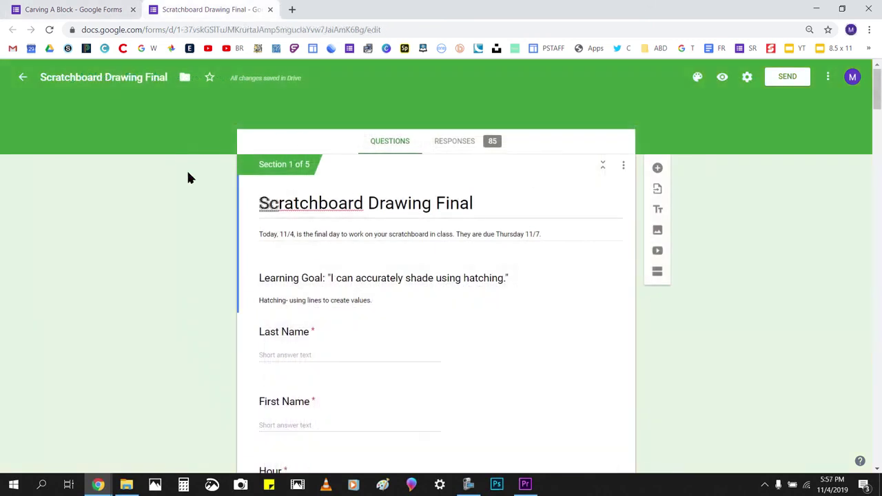
pyautogui.scroll(-1, 187, 177)
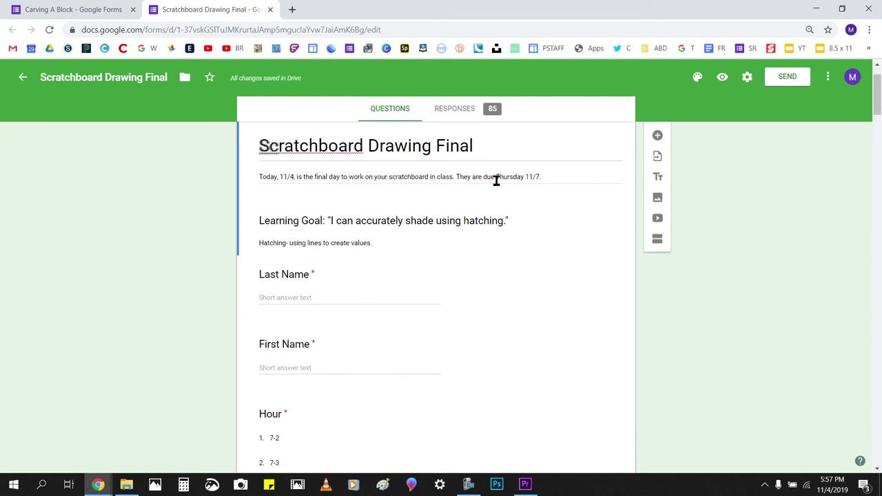
pyautogui.scroll(-1, 296, 215)
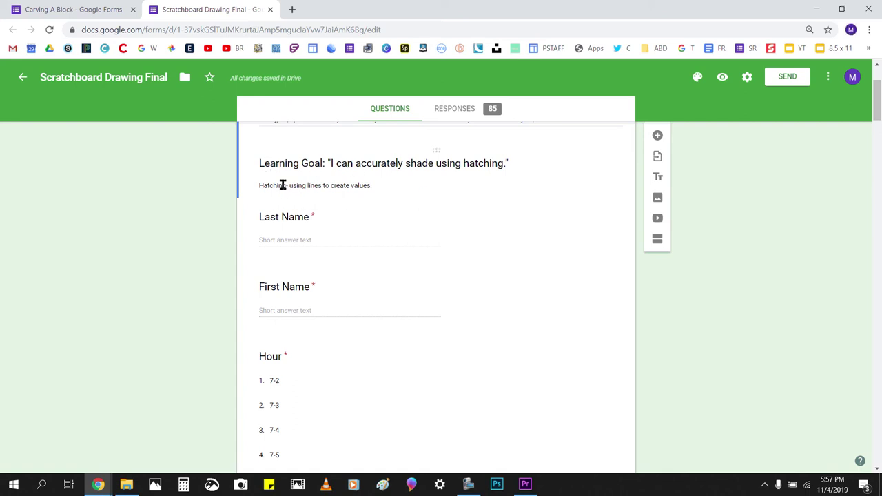
pyautogui.scroll(-1, 264, 244)
pyautogui.scroll(-2, 278, 252)
pyautogui.scroll(-5, 309, 234)
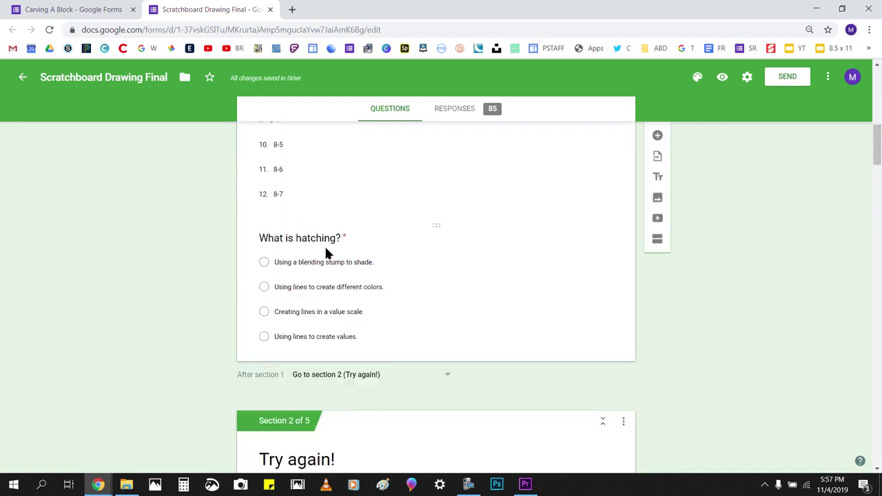
pyautogui.scroll(-5, 304, 259)
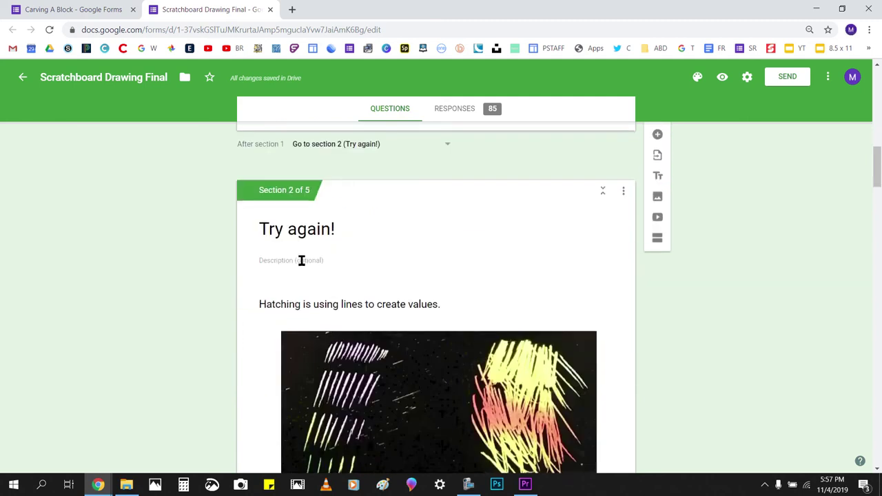
pyautogui.scroll(-1, 292, 215)
pyautogui.scroll(1, 296, 210)
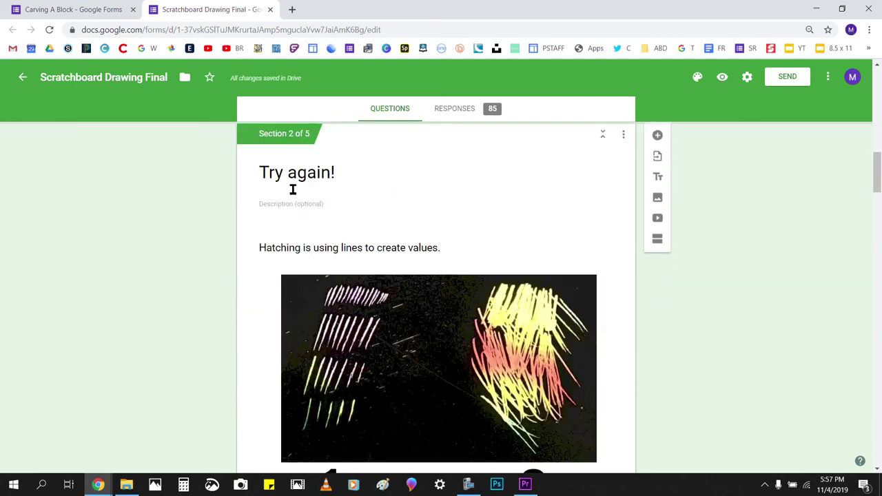
pyautogui.scroll(3, 307, 206)
pyautogui.scroll(-2, 276, 255)
pyautogui.scroll(-2, 268, 265)
pyautogui.scroll(-1, 282, 251)
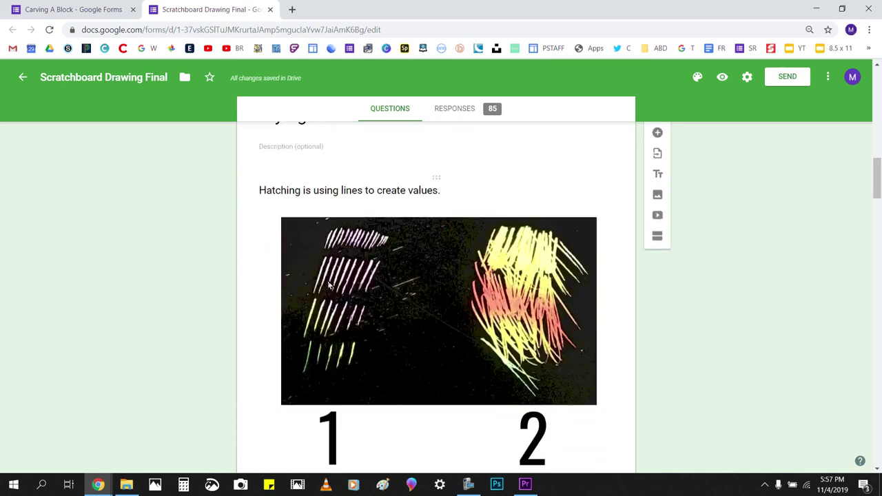
pyautogui.scroll(-3, 330, 282)
pyautogui.scroll(1, 335, 255)
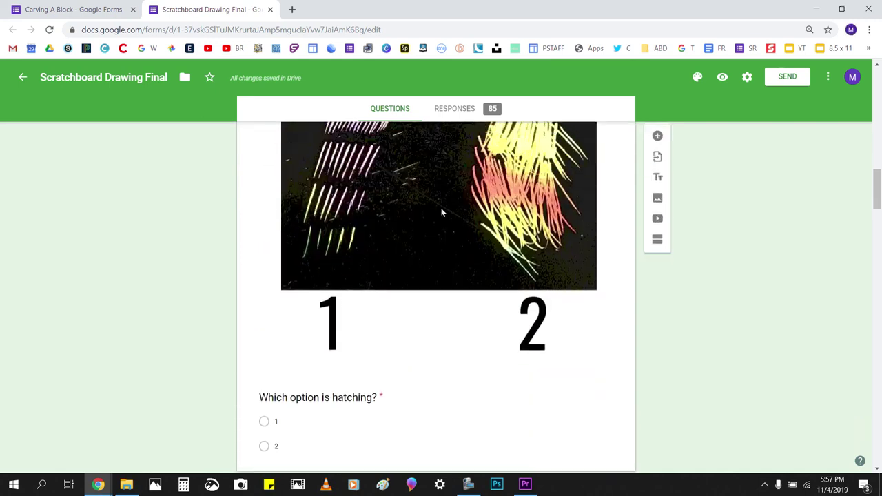
pyautogui.scroll(-2, 324, 285)
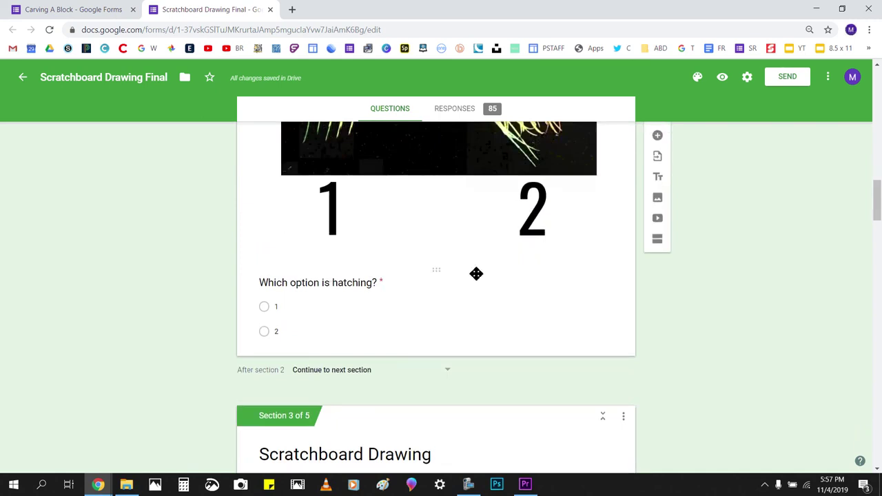
pyautogui.scroll(-1, 340, 319)
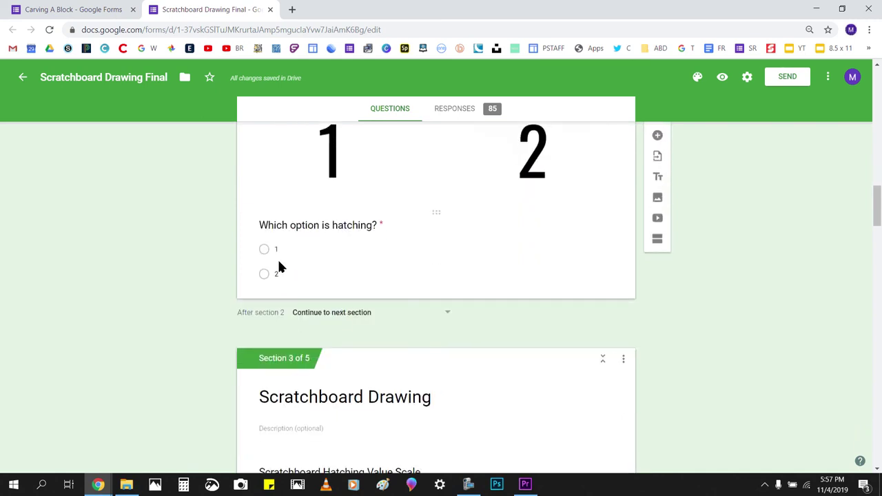
pyautogui.scroll(-3, 321, 256)
pyautogui.scroll(-1, 323, 255)
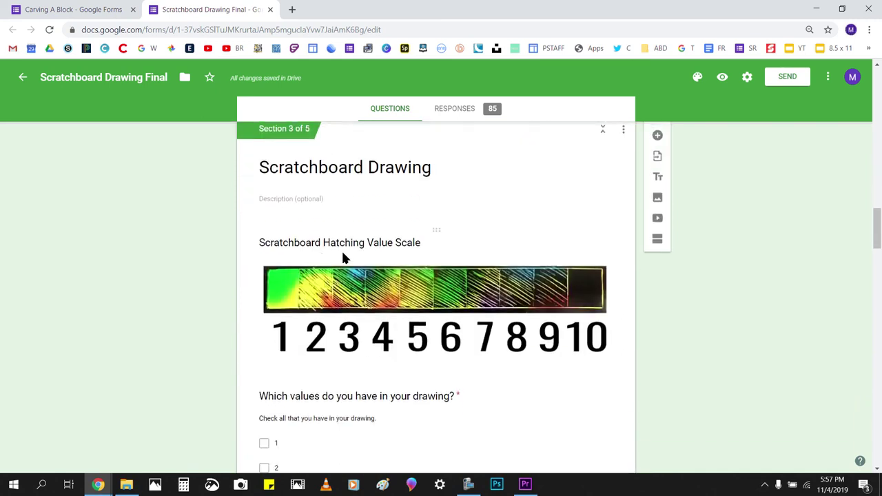
pyautogui.scroll(-3, 368, 282)
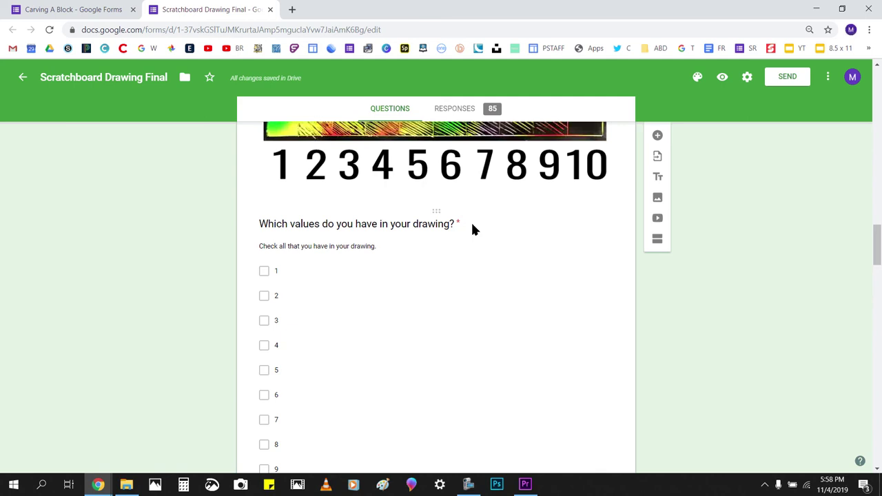
pyautogui.scroll(1, 462, 240)
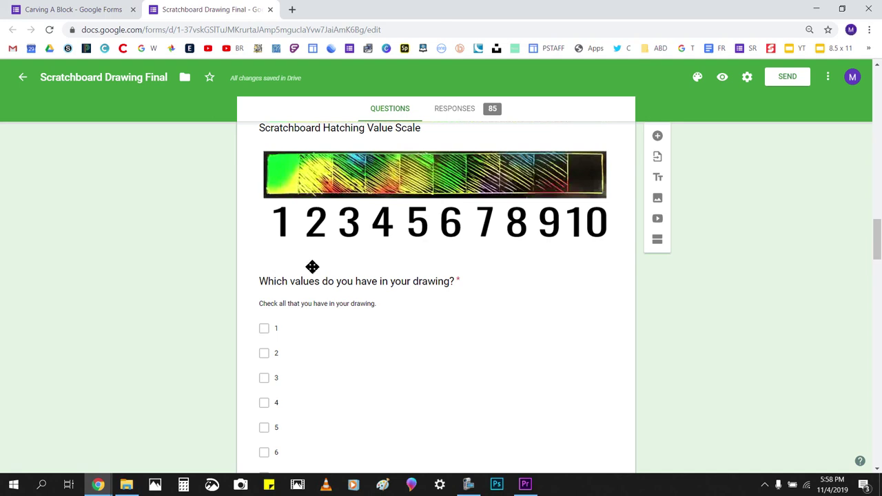
pyautogui.scroll(-1, 338, 309)
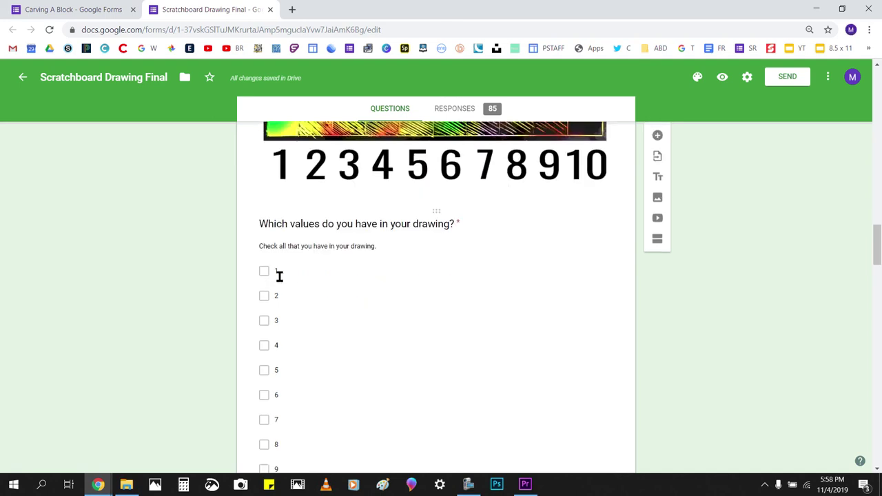
pyautogui.scroll(-2, 281, 343)
pyautogui.scroll(2, 319, 275)
pyautogui.scroll(2, 417, 269)
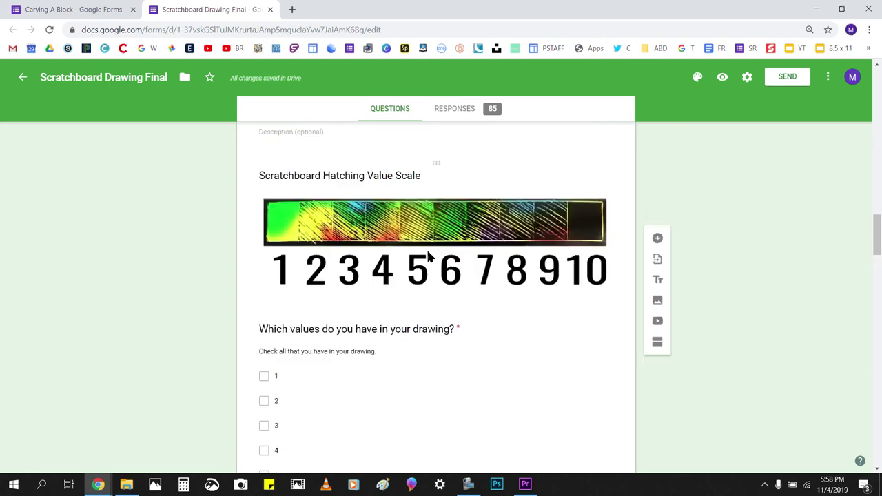
pyautogui.scroll(-2, 430, 252)
pyautogui.scroll(1, 428, 254)
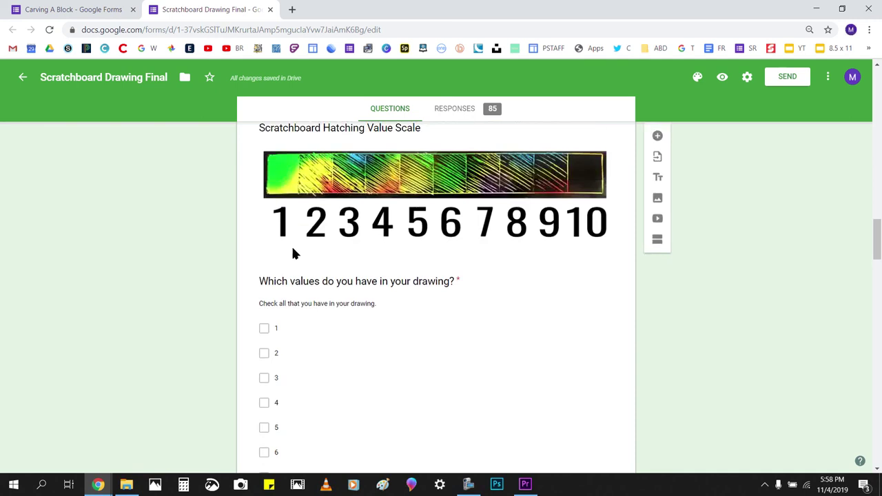
pyautogui.scroll(-1, 276, 318)
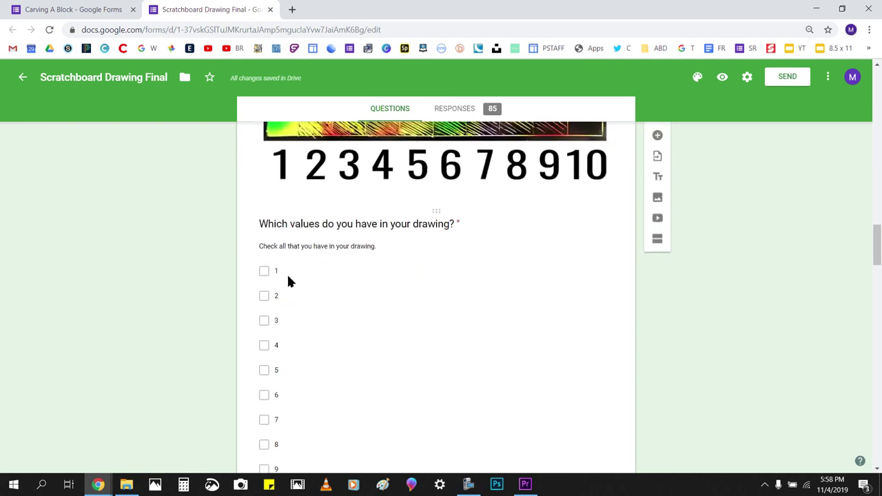
pyautogui.scroll(-1, 386, 295)
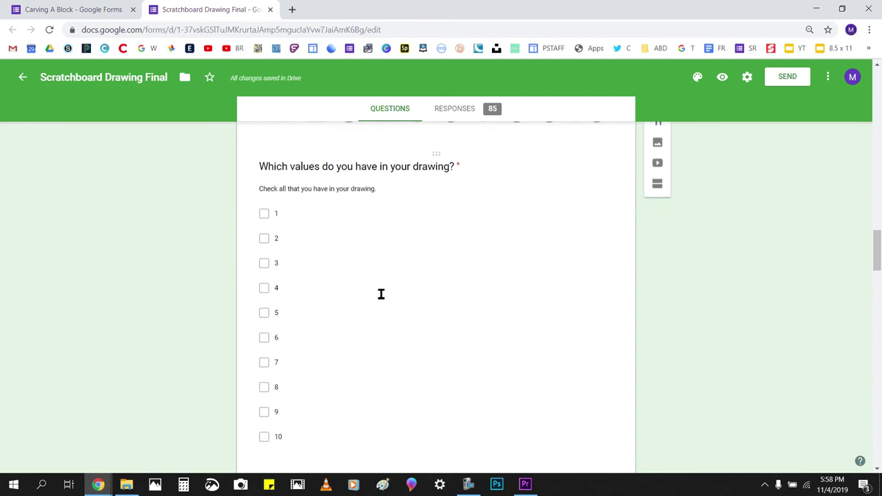
pyautogui.scroll(1, 370, 281)
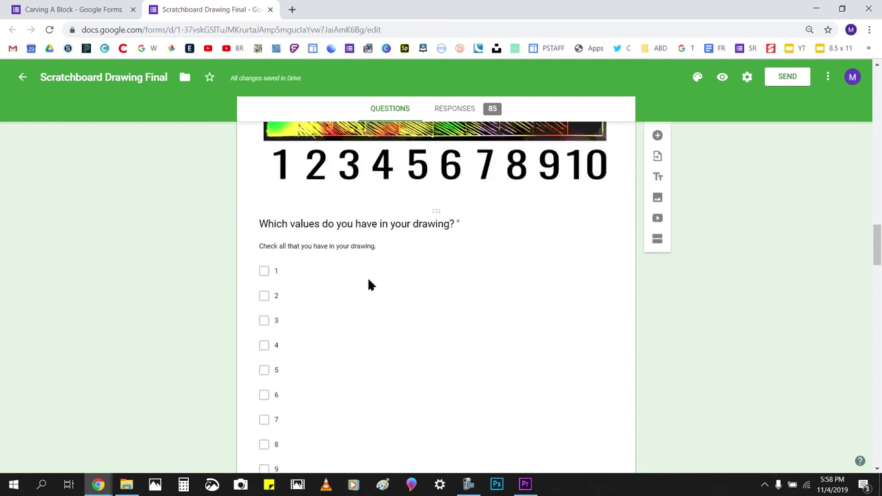
pyautogui.scroll(-1, 368, 281)
pyautogui.scroll(-2, 363, 283)
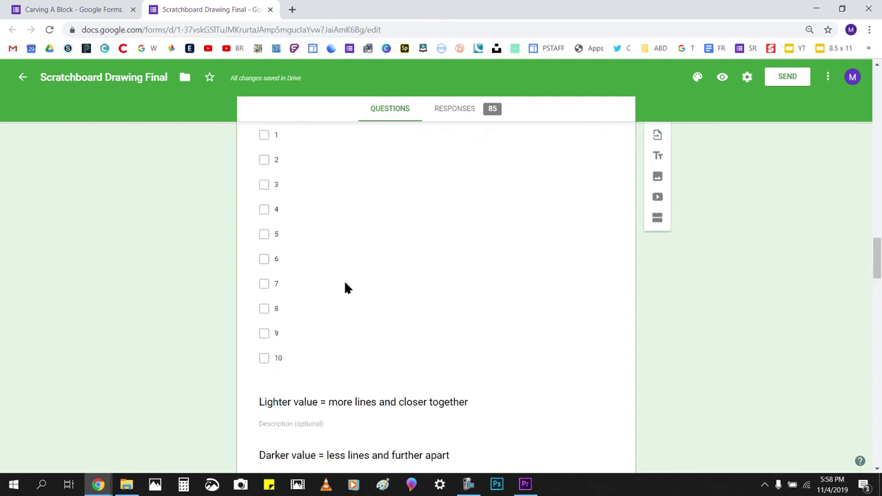
pyautogui.scroll(-1, 293, 361)
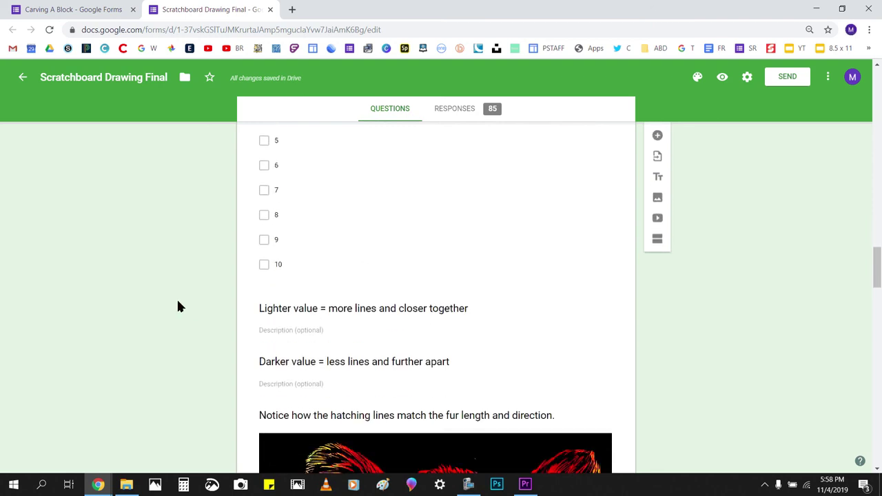
pyautogui.scroll(-1, 229, 312)
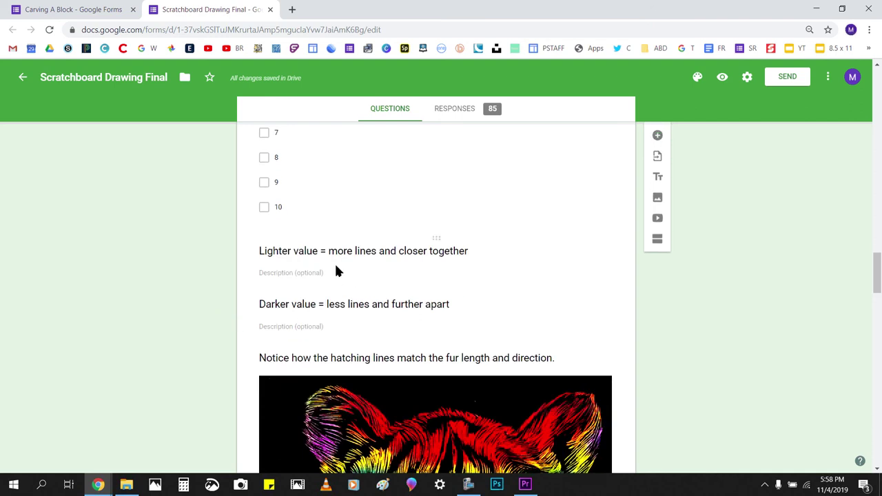
pyautogui.scroll(-4, 388, 299)
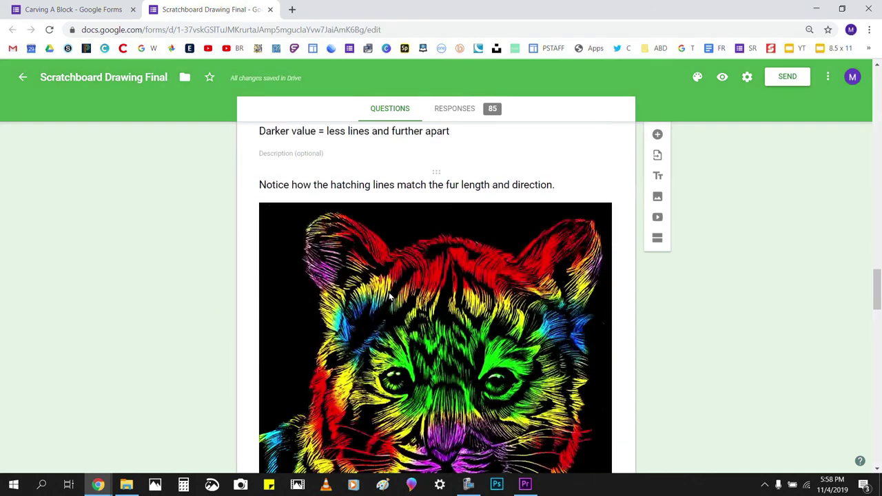
pyautogui.scroll(-1, 389, 296)
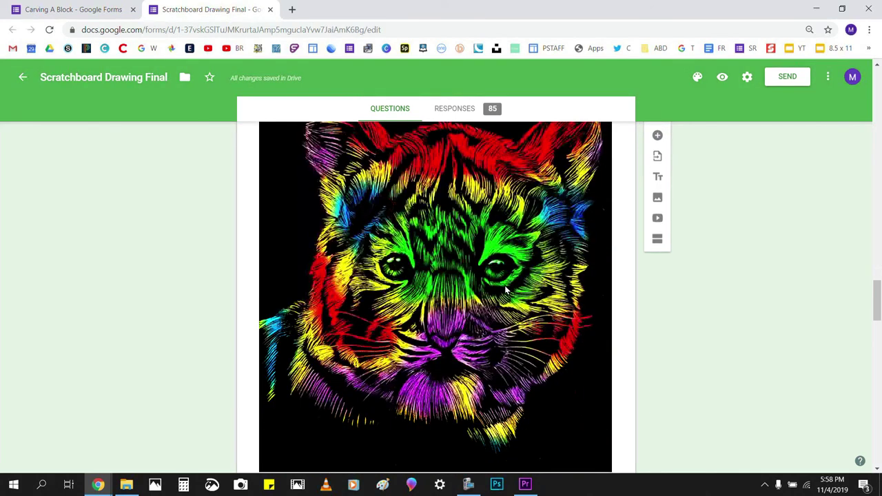
pyautogui.scroll(1, 502, 288)
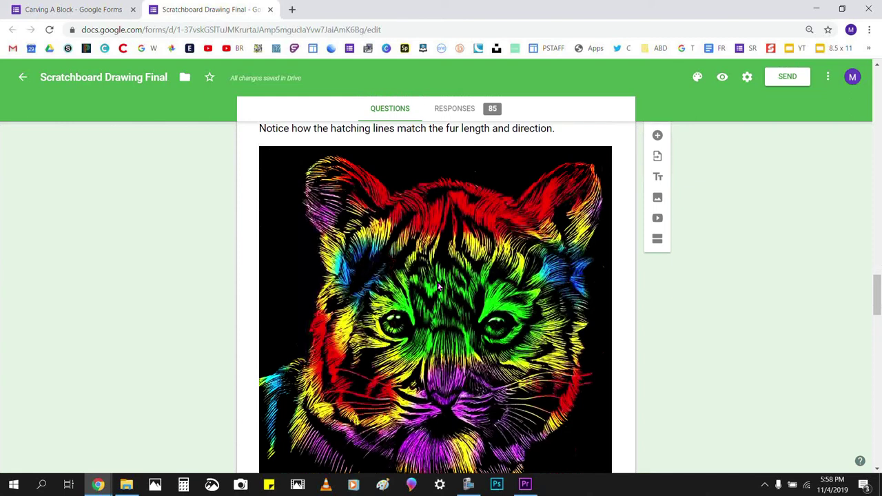
pyautogui.scroll(-3, 440, 281)
pyautogui.scroll(-3, 476, 276)
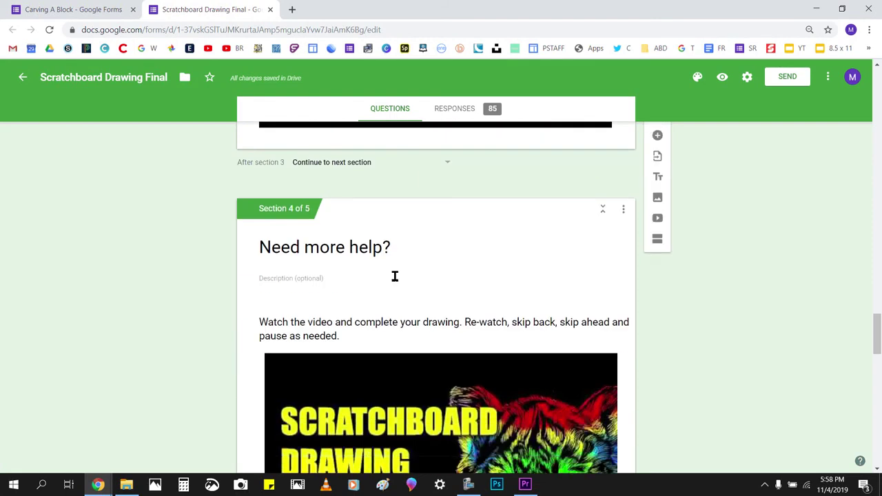
pyautogui.scroll(-1, 312, 257)
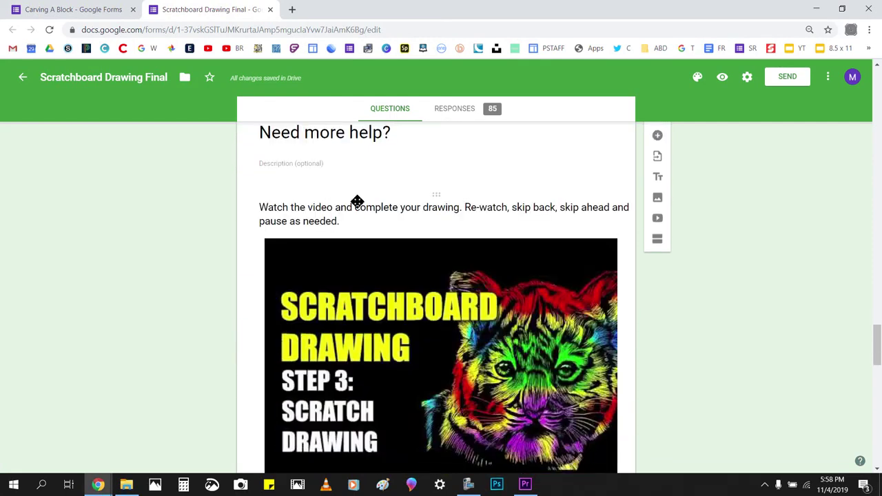
pyautogui.scroll(-1, 364, 208)
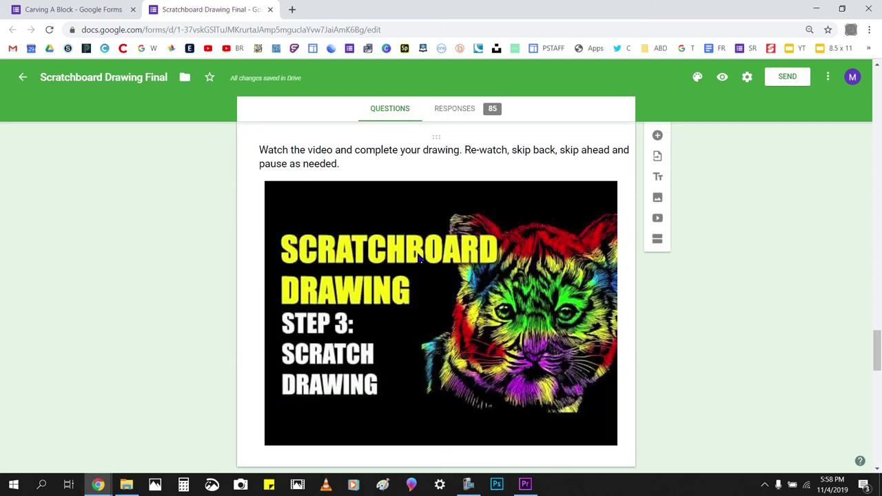
pyautogui.scroll(-1, 347, 289)
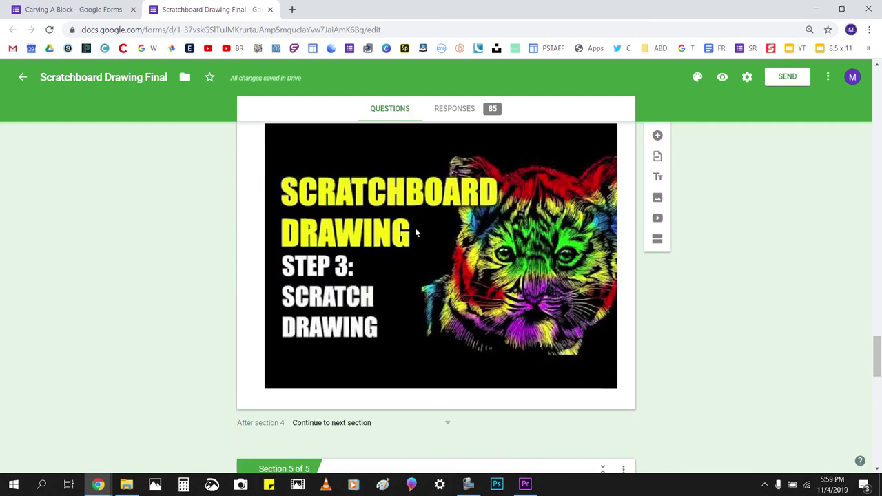
pyautogui.scroll(1, 396, 226)
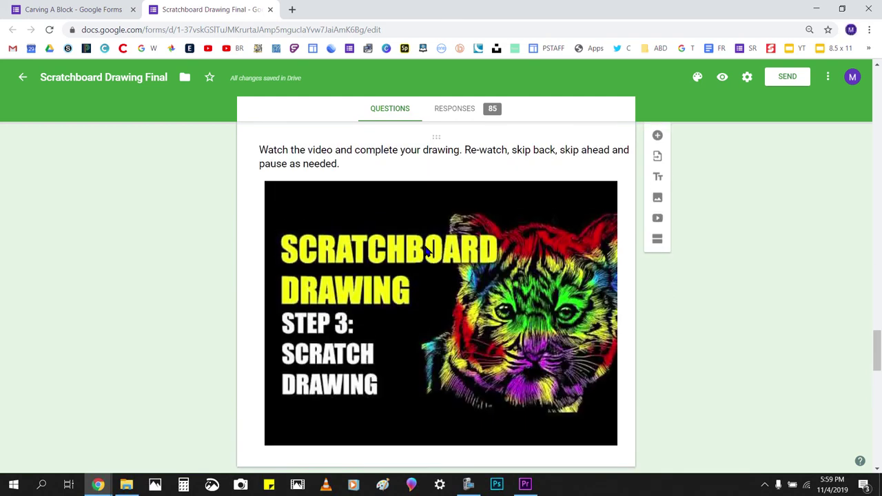
pyautogui.scroll(-1, 418, 255)
pyautogui.scroll(-2, 417, 255)
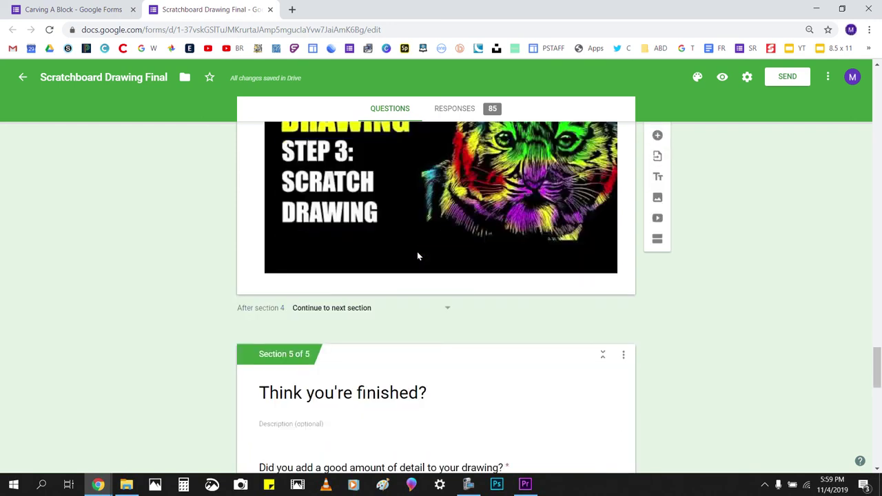
pyautogui.scroll(-1, 417, 256)
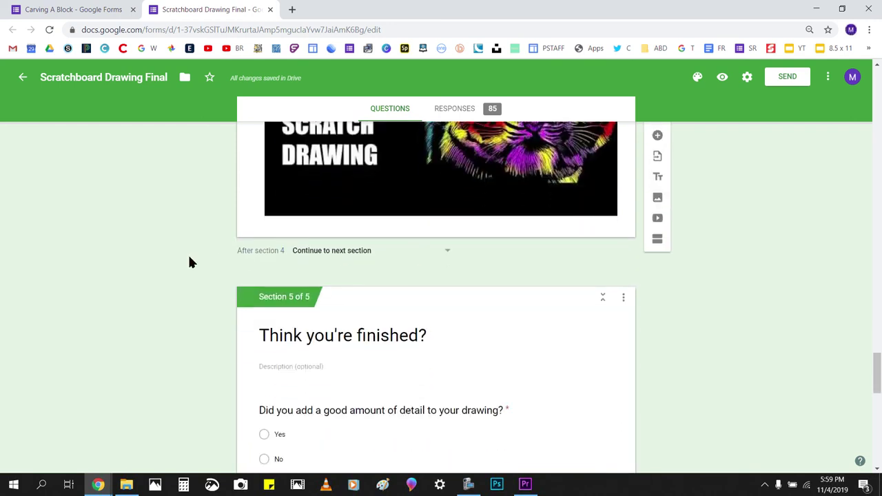
pyautogui.scroll(-1, 203, 262)
pyautogui.scroll(2, 218, 265)
pyautogui.scroll(3, 221, 266)
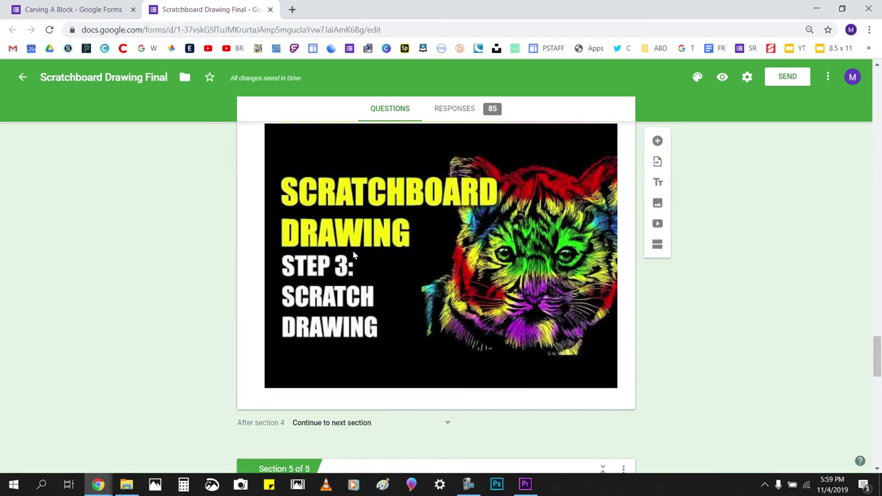
pyautogui.scroll(-1, 401, 261)
pyautogui.scroll(2, 398, 260)
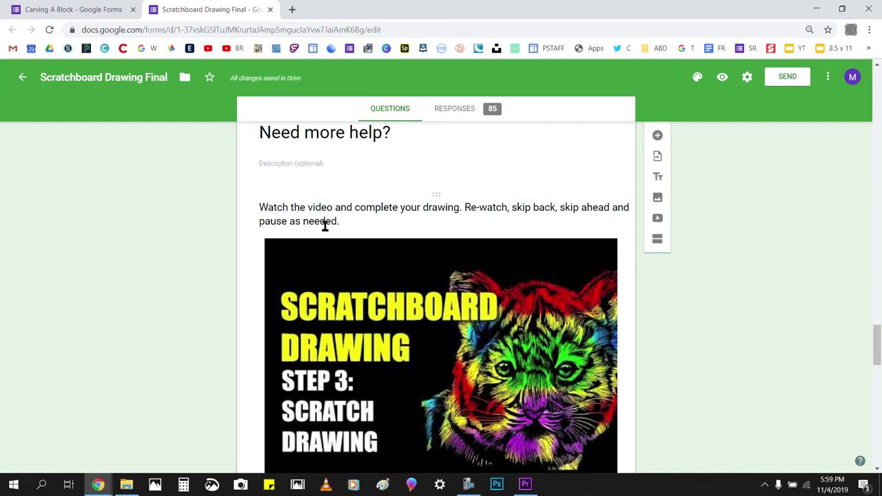
pyautogui.scroll(-3, 332, 237)
pyautogui.scroll(-1, 330, 238)
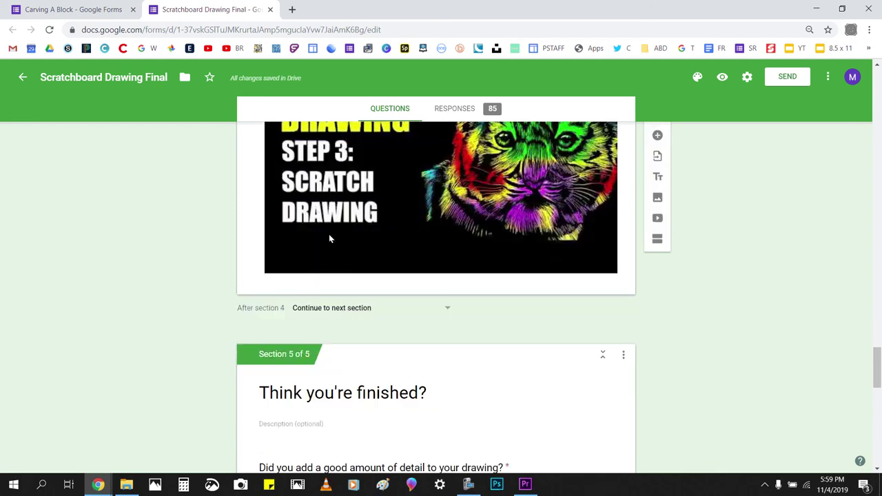
pyautogui.scroll(-3, 328, 237)
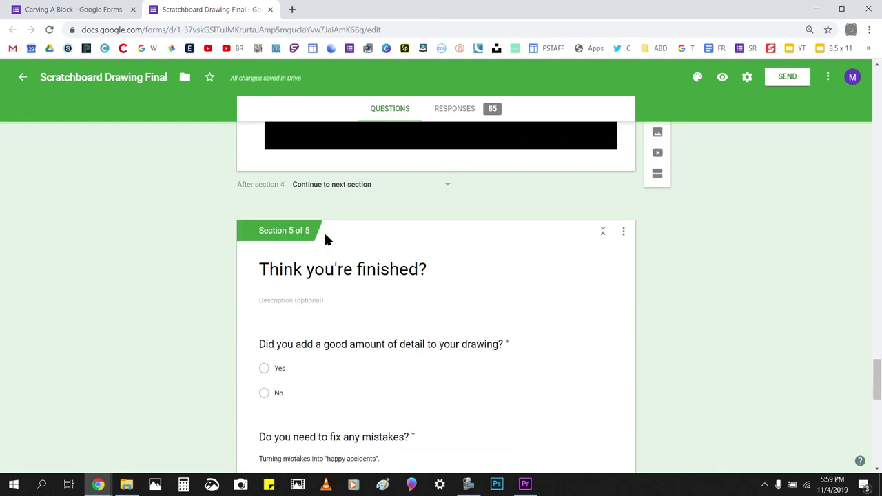
pyautogui.scroll(-1, 310, 239)
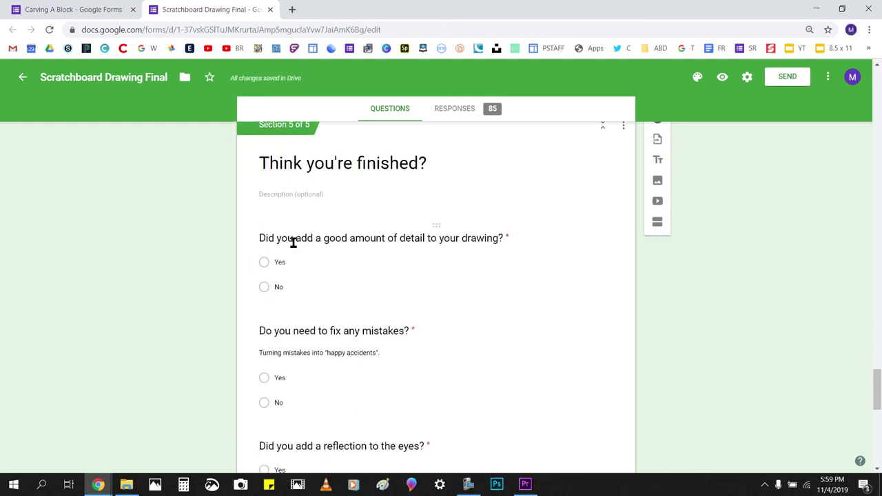
pyautogui.scroll(1, 317, 197)
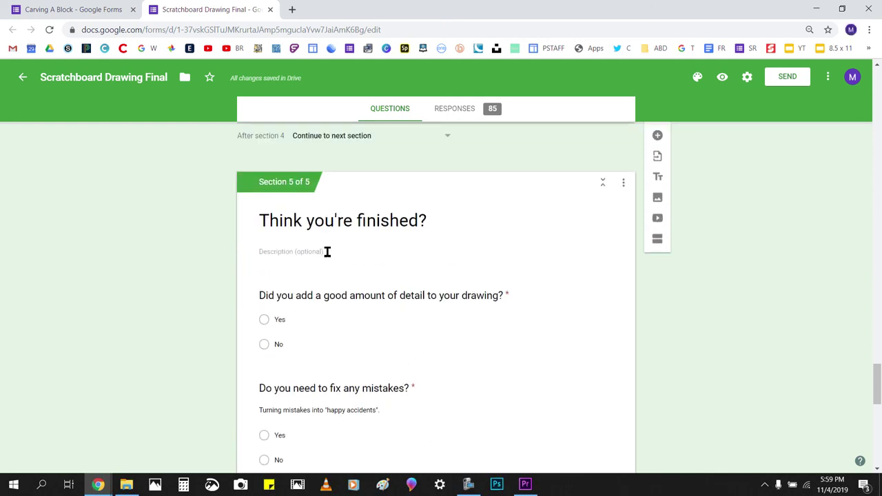
pyautogui.scroll(-1, 270, 284)
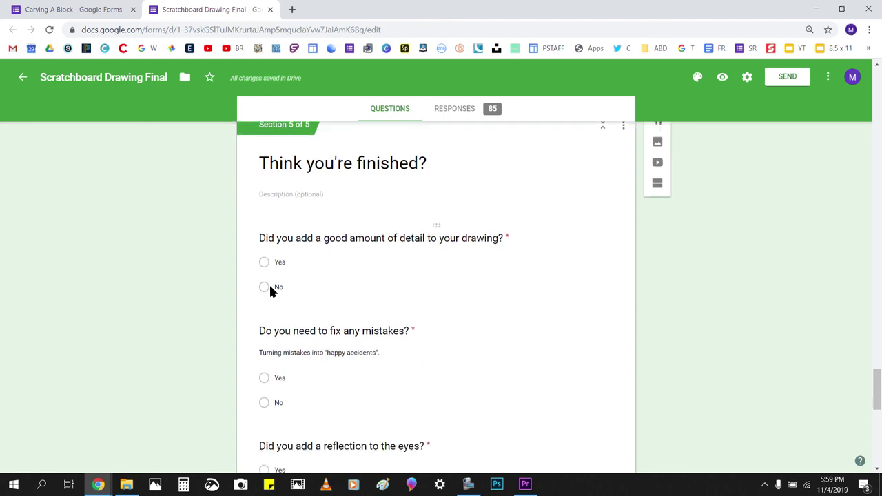
pyautogui.scroll(-1, 287, 251)
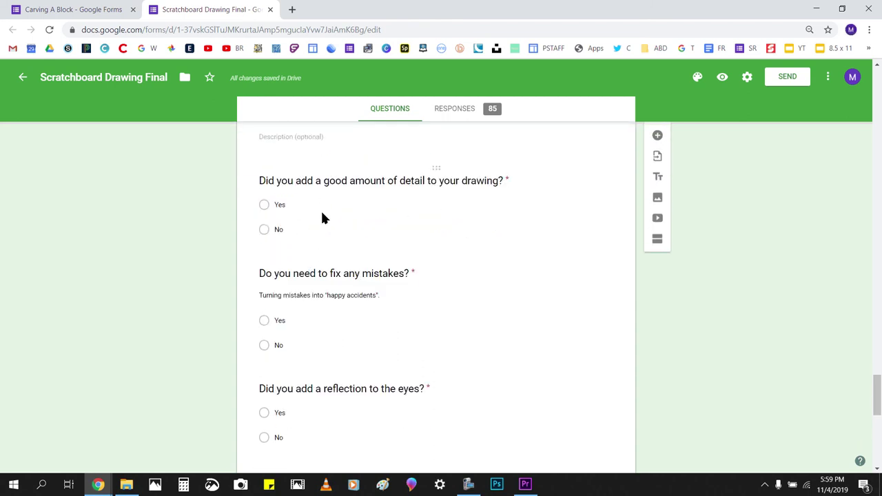
pyautogui.scroll(-1, 323, 214)
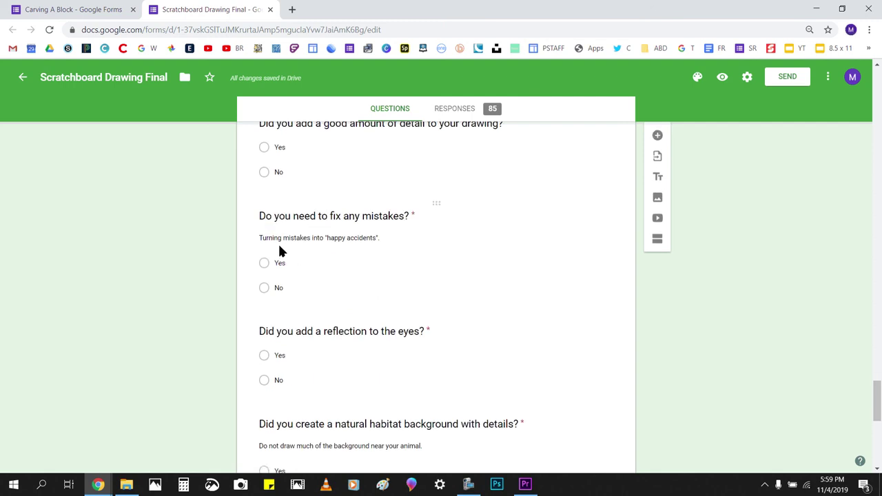
pyautogui.scroll(-1, 344, 290)
pyautogui.scroll(-1, 354, 269)
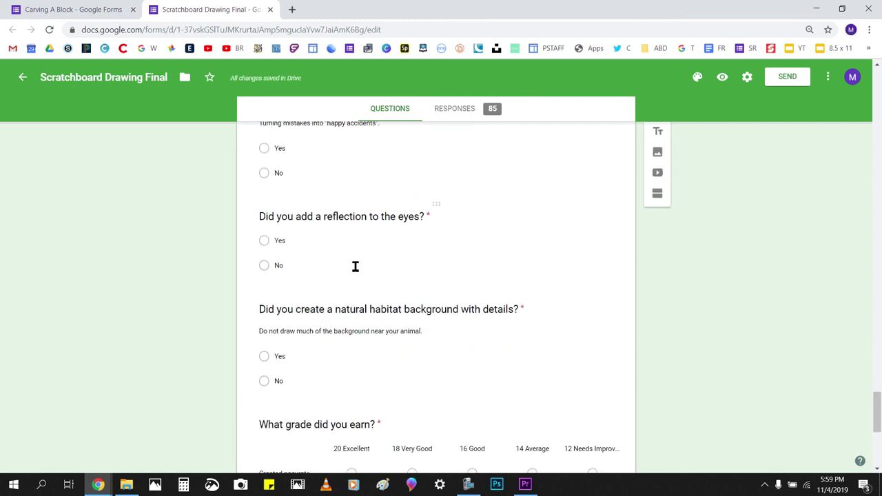
pyautogui.scroll(-1, 354, 269)
pyautogui.scroll(-2, 354, 269)
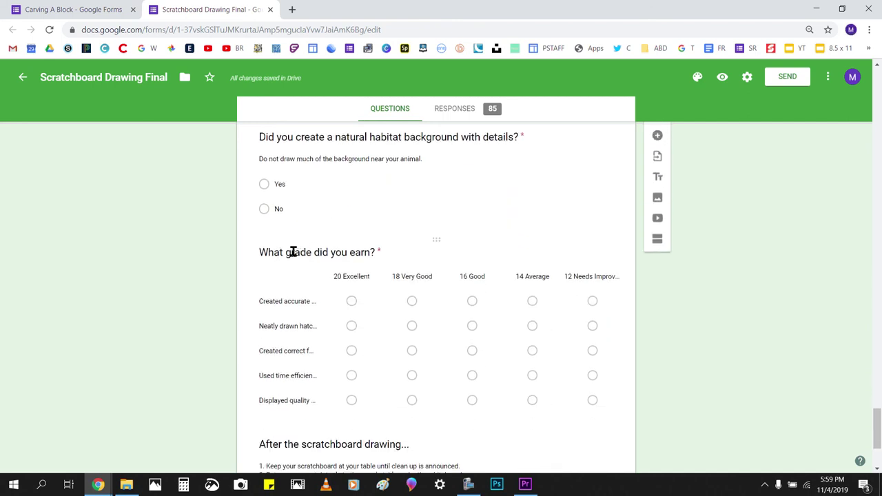
pyautogui.scroll(-1, 309, 278)
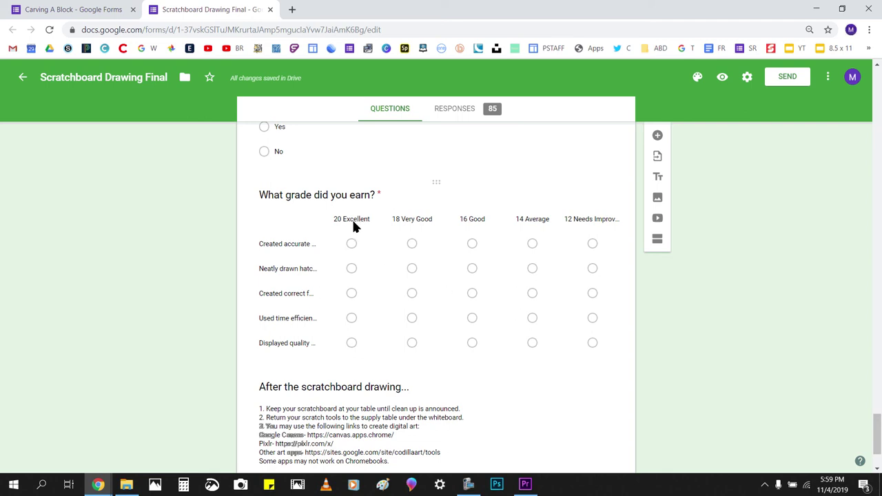
pyautogui.scroll(-2, 352, 267)
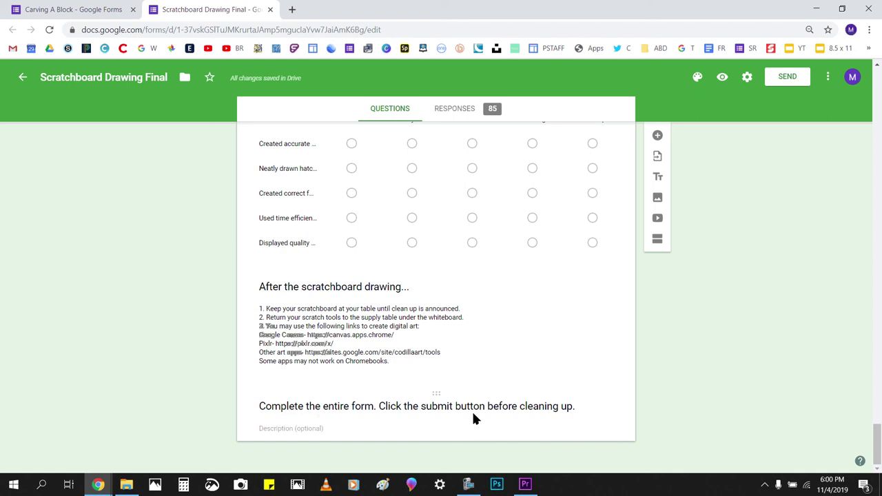
pyautogui.click(747, 76)
pyautogui.click(377, 135)
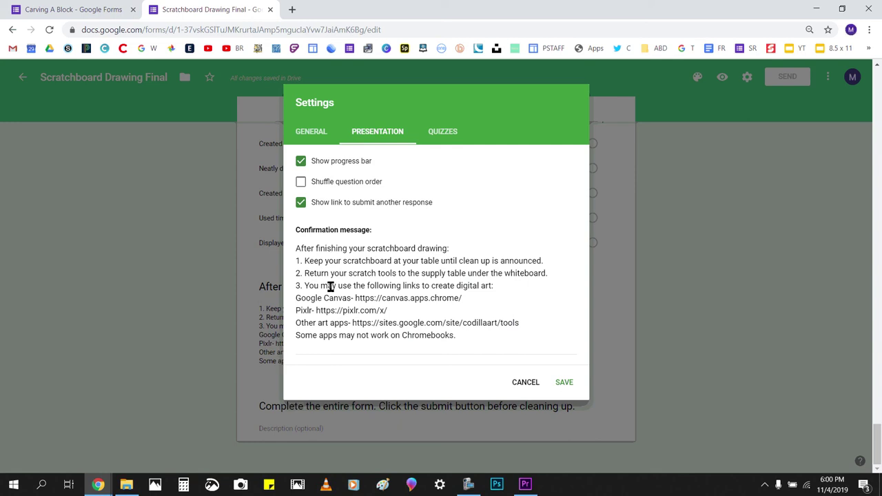
pyautogui.click(523, 387)
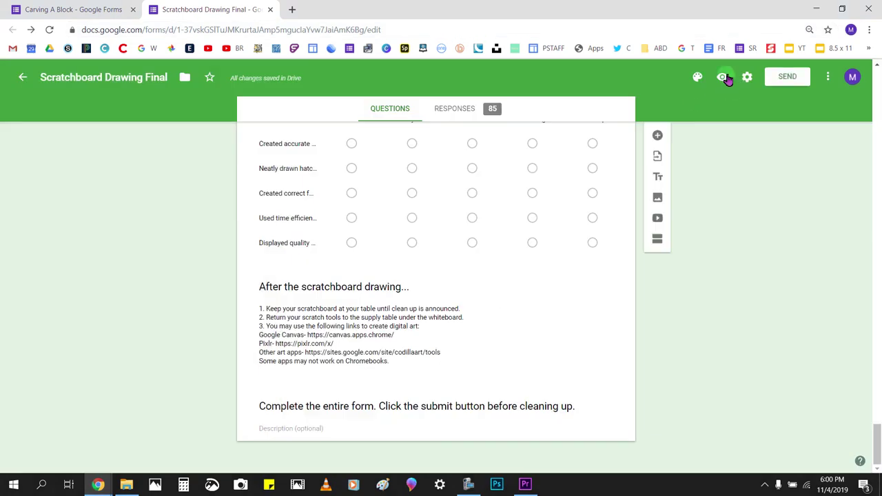
# Step: Preview the live form, enter 'm' in both name fields and pick Hour 7-7
pyautogui.click(722, 77)
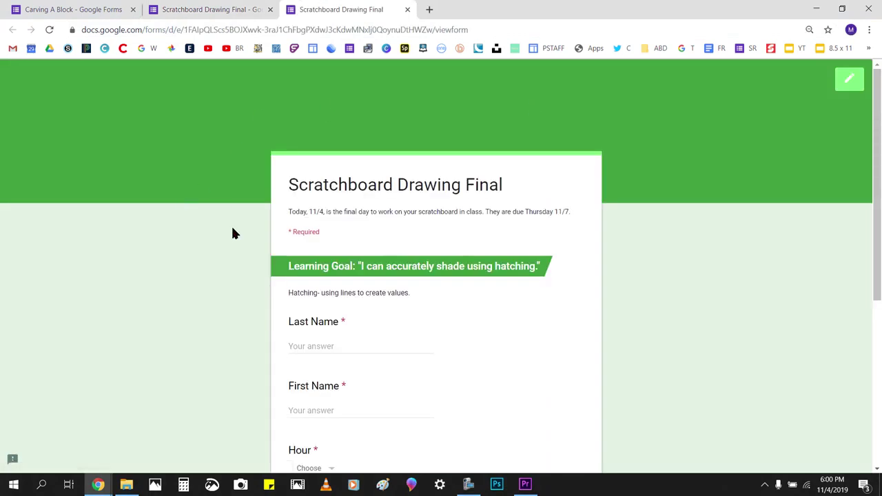
pyautogui.scroll(-1, 304, 285)
pyautogui.write('m')
pyautogui.click(310, 353)
pyautogui.write('m')
pyautogui.scroll(-2, 317, 344)
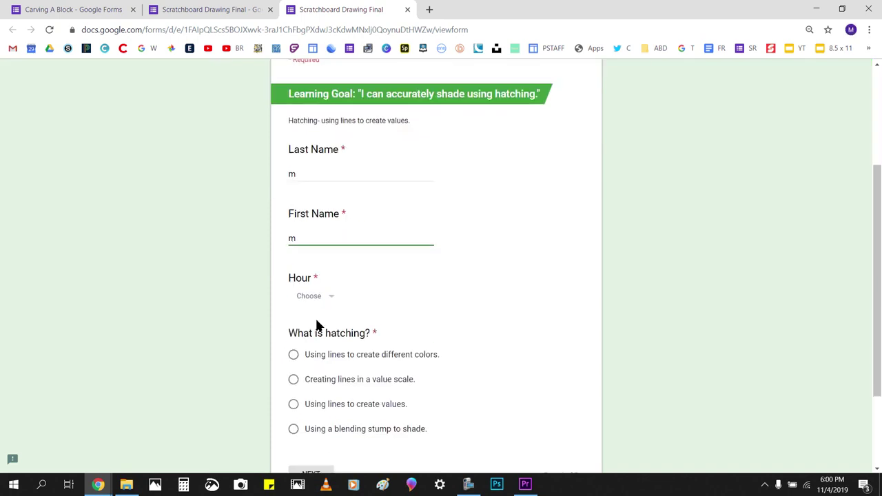
pyautogui.click(319, 297)
pyautogui.click(310, 308)
pyautogui.scroll(-2, 245, 313)
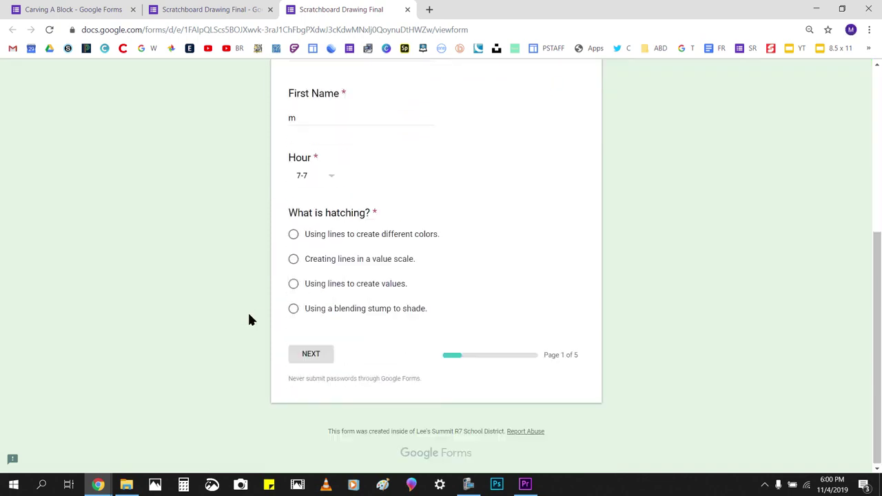
# Step: Answer the hatching question with the wrong blending stump option, then choose 1 on Try again
pyautogui.click(294, 283)
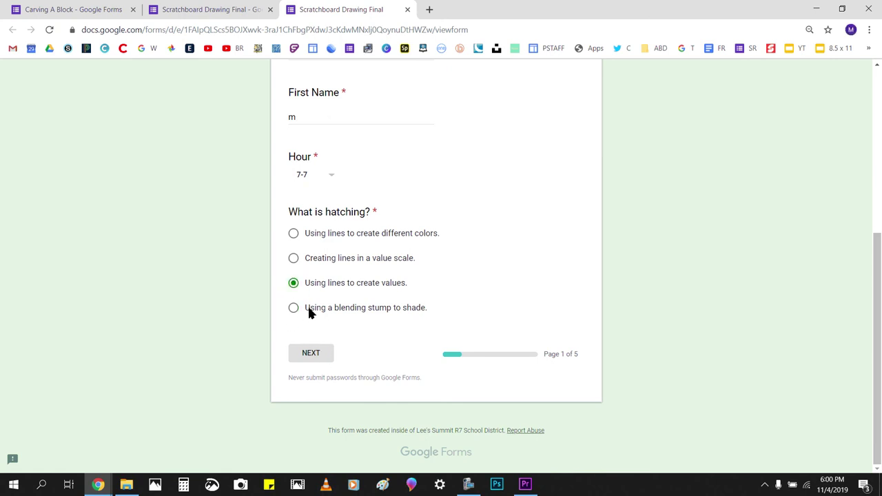
pyautogui.click(294, 285)
pyautogui.click(293, 310)
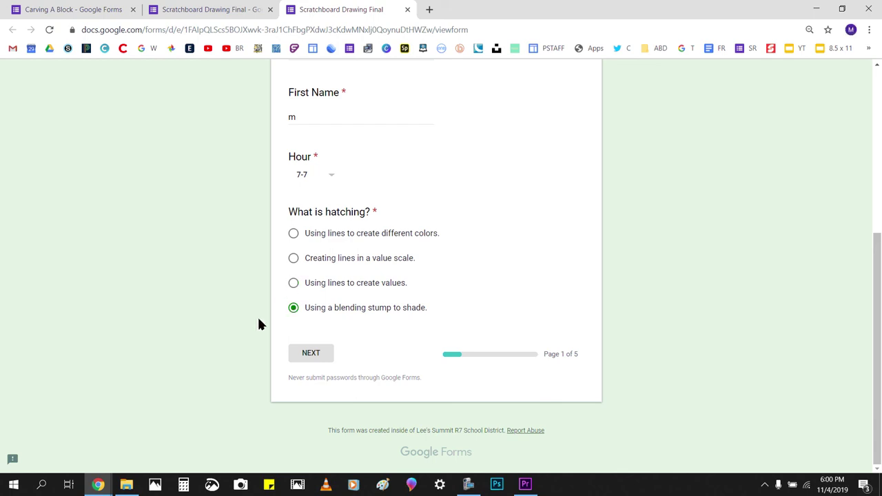
pyautogui.click(311, 353)
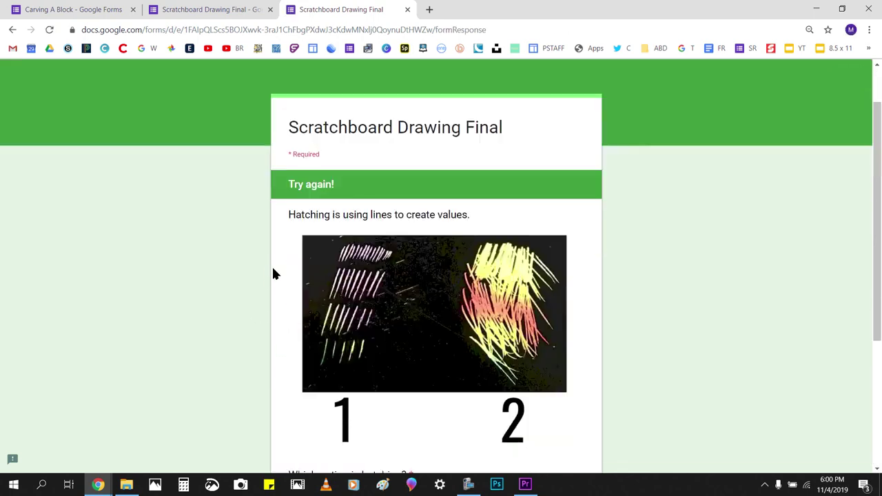
pyautogui.scroll(-3, 275, 261)
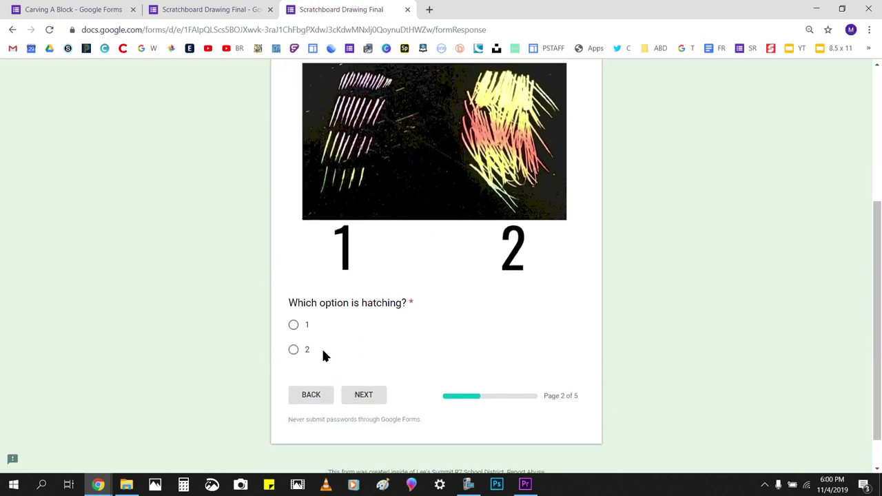
pyautogui.click(292, 328)
pyautogui.click(357, 399)
# Step: Tick values 1, 2, 3, 4, 5 and 6 in the drawing checklist
pyautogui.scroll(-3, 337, 239)
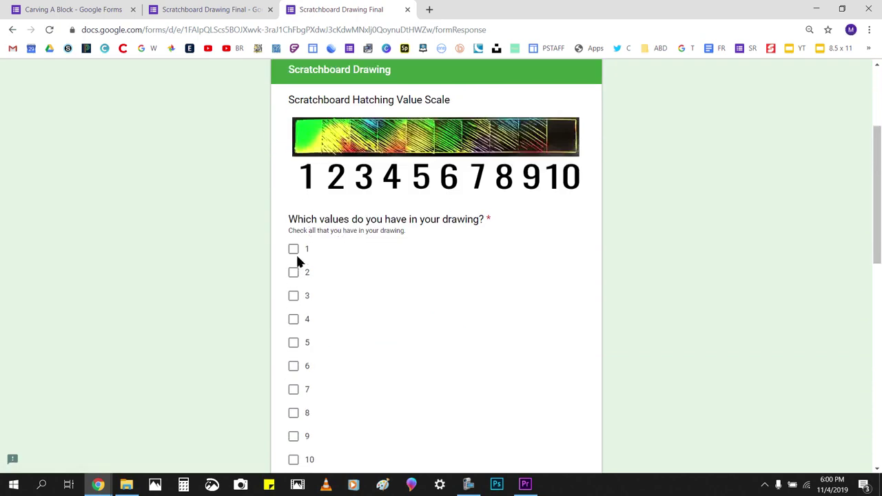
pyautogui.click(293, 249)
pyautogui.click(293, 272)
pyautogui.click(293, 297)
pyautogui.click(294, 319)
pyautogui.click(294, 343)
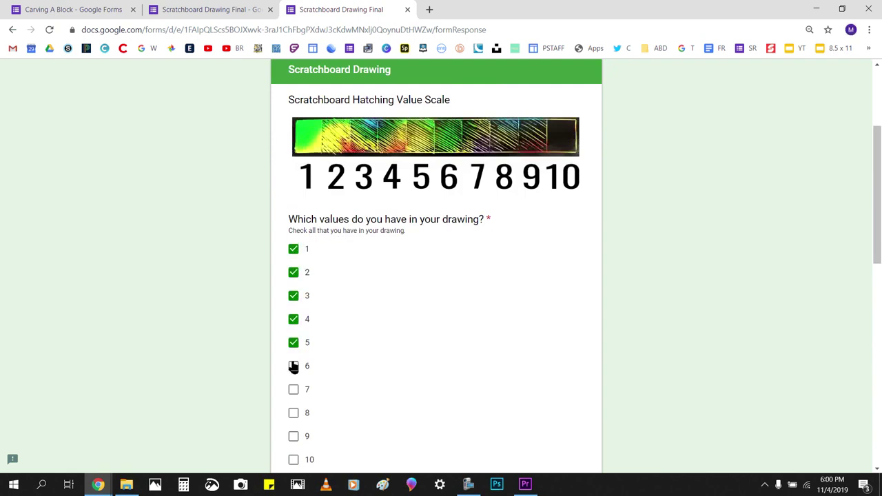
pyautogui.click(293, 366)
pyautogui.scroll(-2, 292, 365)
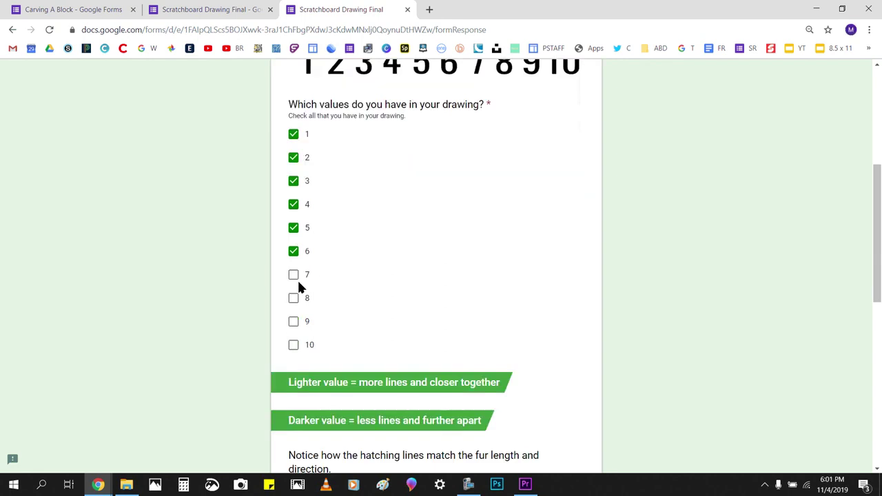
pyautogui.scroll(-5, 292, 305)
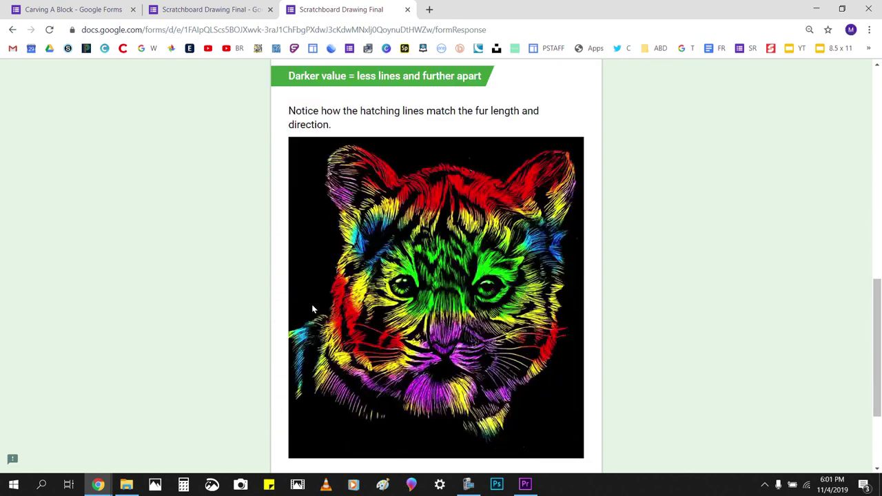
pyautogui.scroll(-1, 325, 259)
pyautogui.scroll(-2, 343, 266)
# Step: Play the help video, skipping ahead through 2:27 and 4:03 to near its end, then pause
pyautogui.click(359, 354)
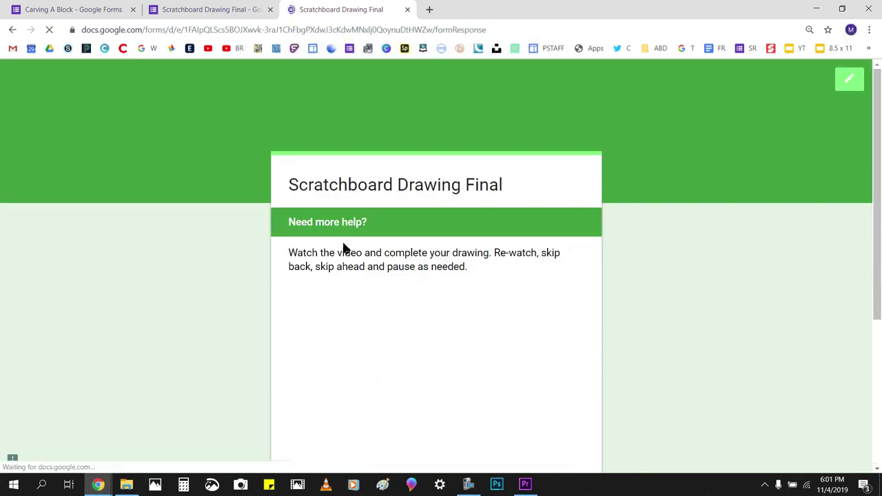
pyautogui.scroll(-1, 363, 253)
pyautogui.scroll(-2, 261, 258)
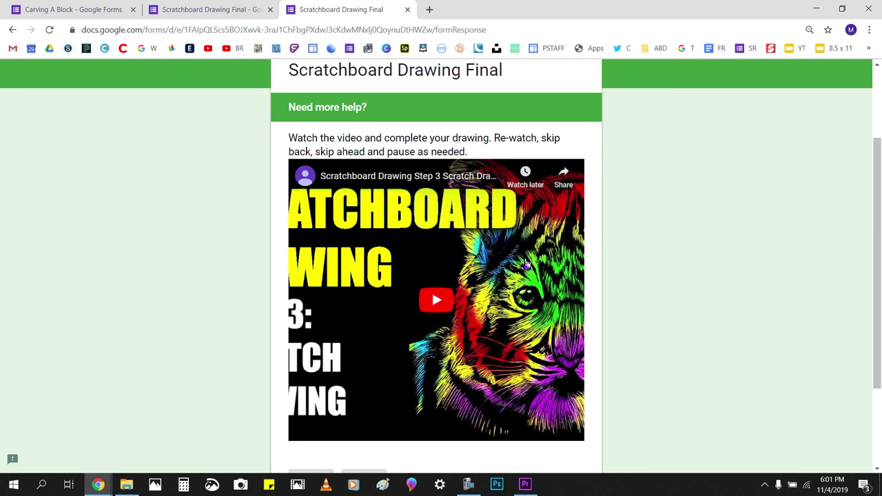
pyautogui.click(434, 309)
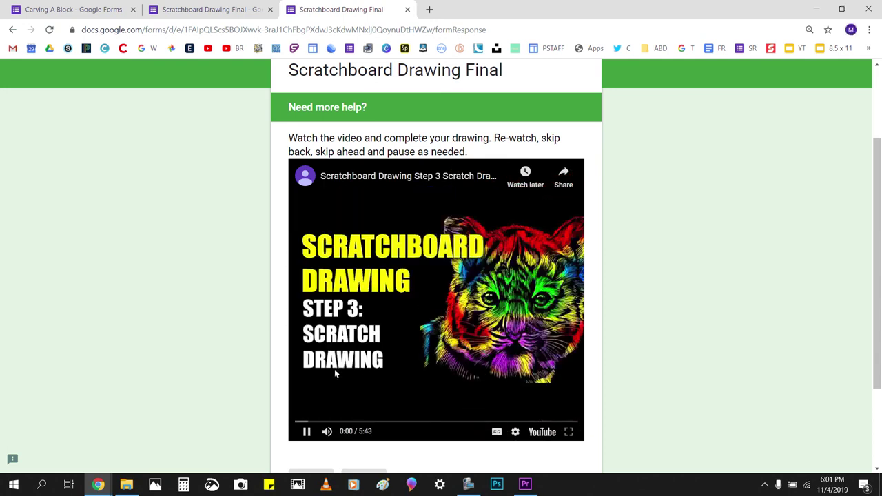
pyautogui.click(309, 423)
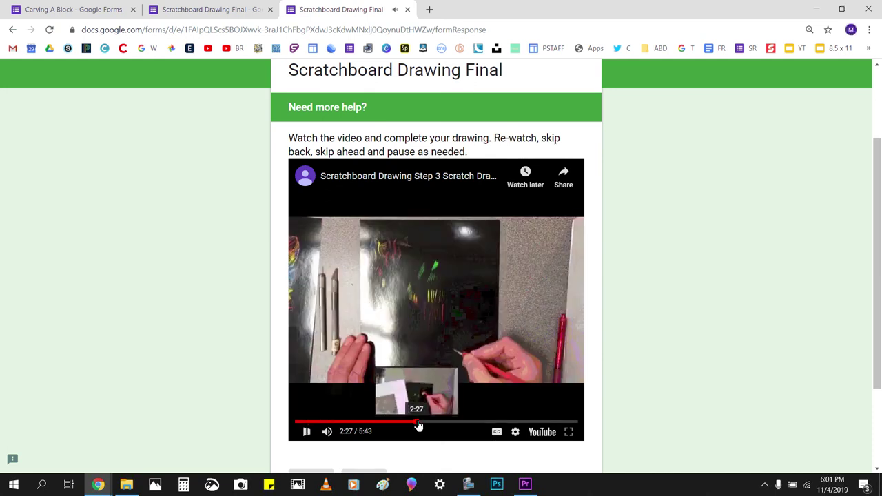
pyautogui.click(416, 421)
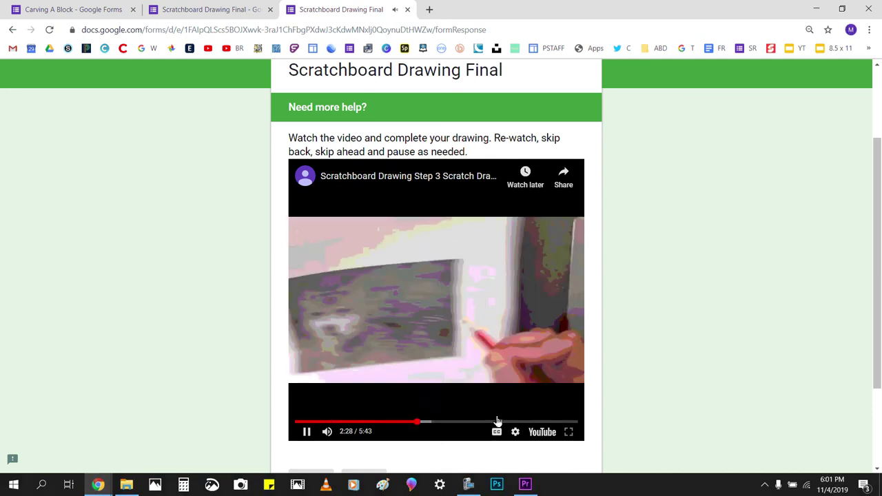
pyautogui.click(497, 421)
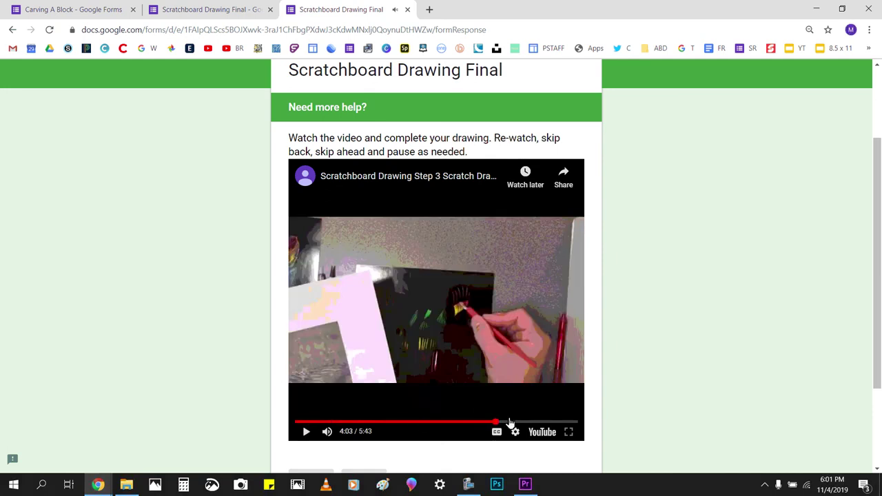
pyautogui.click(543, 421)
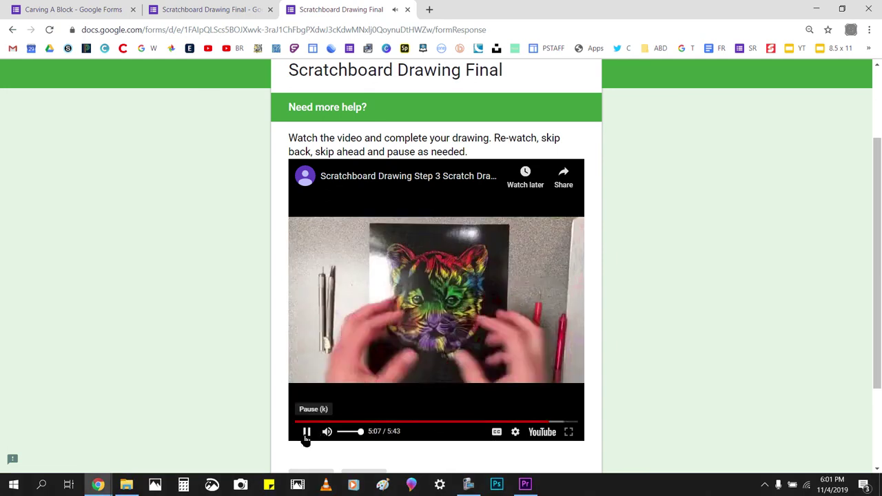
pyautogui.click(306, 432)
# Step: Collapse the More videos panel and continue to the 'Think you're finished?' page
pyautogui.click(562, 345)
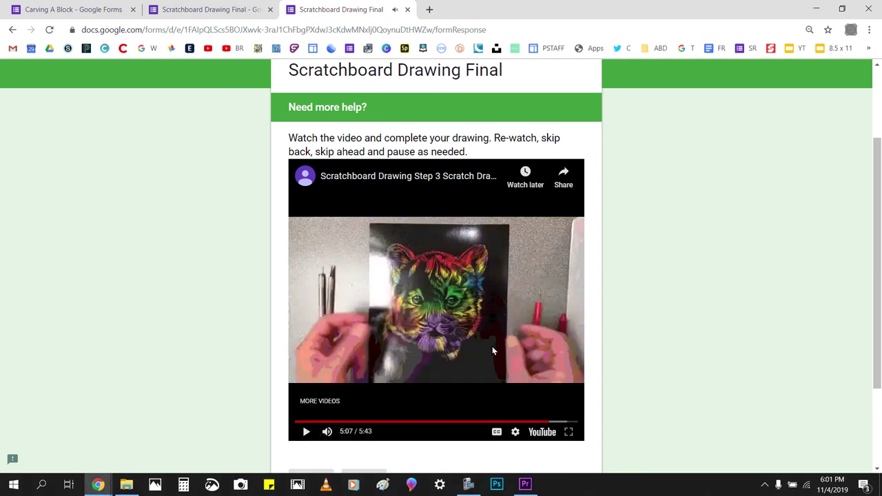
pyautogui.scroll(-2, 274, 350)
pyautogui.click(366, 359)
# Step: Answer Yes to the detail, mistakes, eye reflection and habitat background questions
pyautogui.scroll(-1, 324, 309)
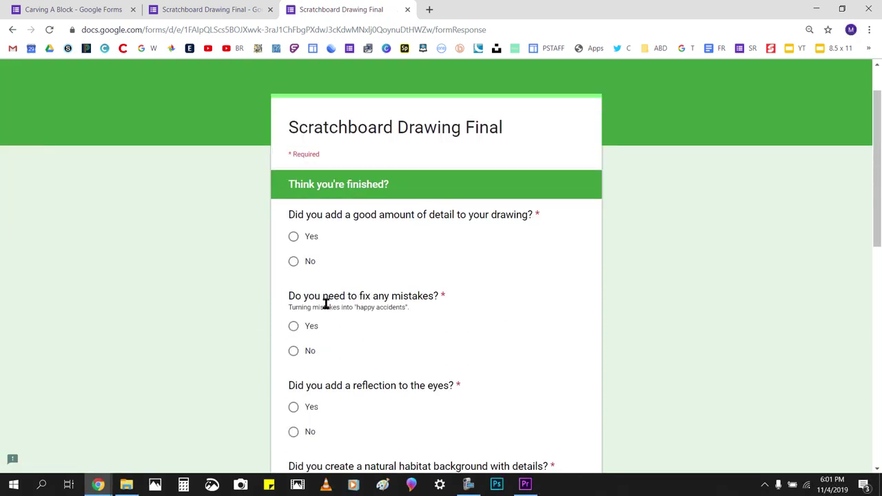
pyautogui.click(293, 237)
pyautogui.click(293, 326)
pyautogui.scroll(-2, 288, 336)
pyautogui.click(293, 292)
pyautogui.scroll(-2, 290, 331)
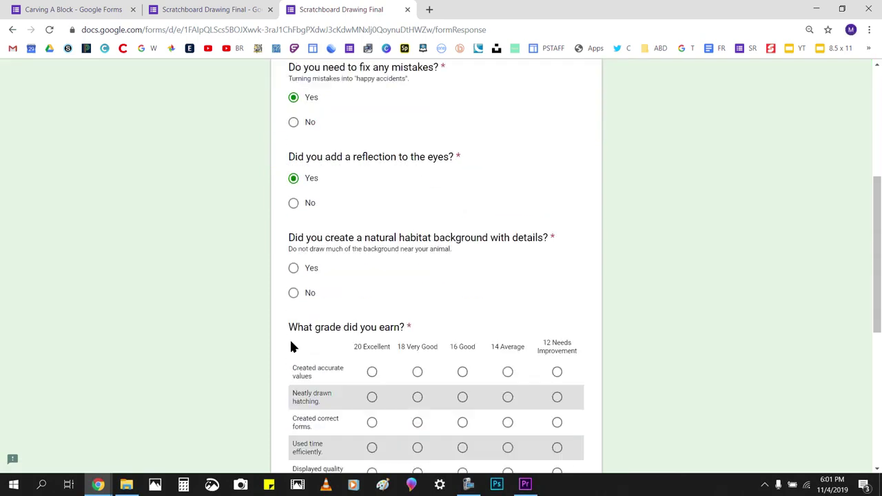
pyautogui.click(294, 267)
pyautogui.scroll(-2, 345, 284)
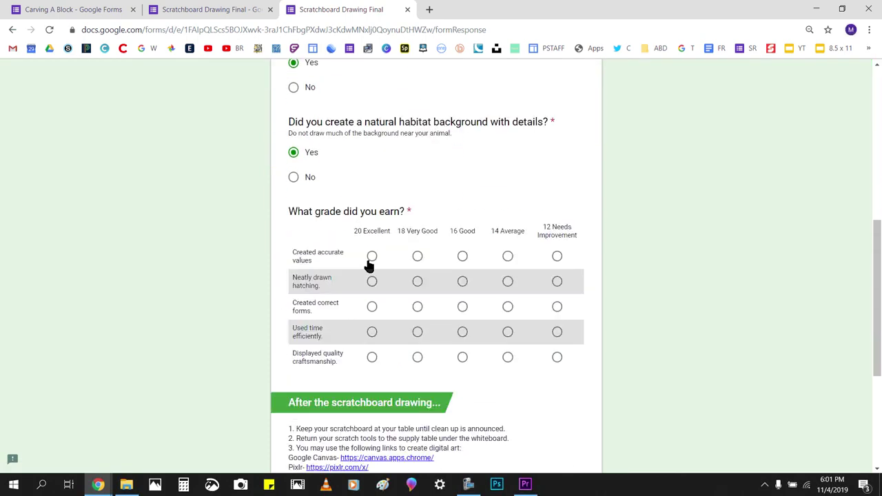
# Step: Rate all five rubric rows 20 Excellent, from accurate values to quality craftsmanship
pyautogui.click(371, 255)
pyautogui.click(372, 283)
pyautogui.click(371, 308)
pyautogui.click(371, 332)
pyautogui.click(372, 357)
pyautogui.scroll(-2, 355, 362)
pyautogui.scroll(-1, 305, 310)
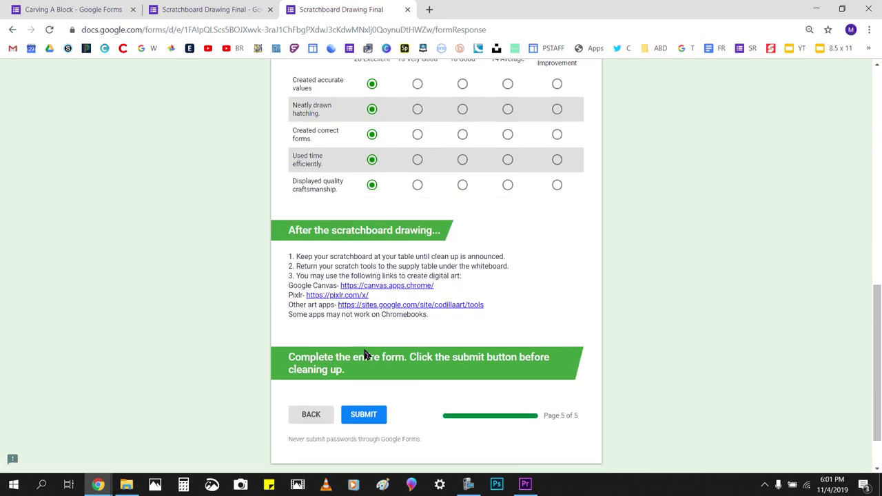
pyautogui.scroll(-1, 382, 366)
# Step: Submit the form, open the confirmation's Canvas link, then close it to return to the editor
pyautogui.click(363, 357)
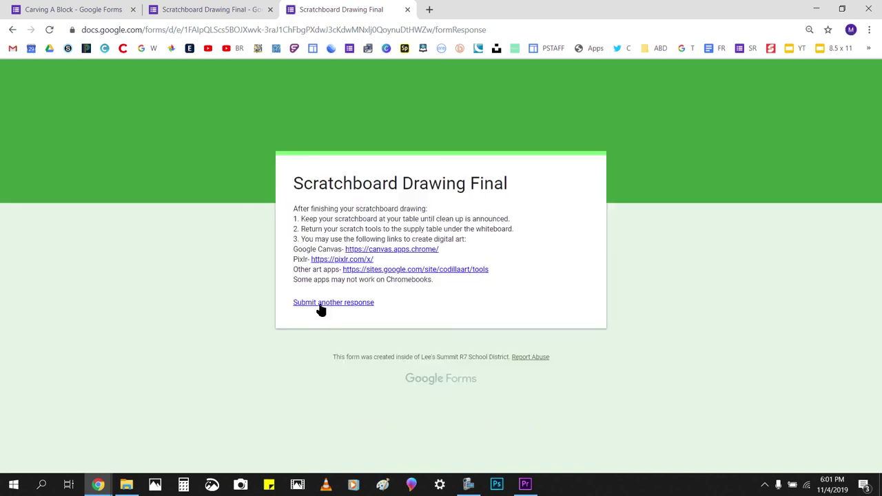
pyautogui.click(393, 250)
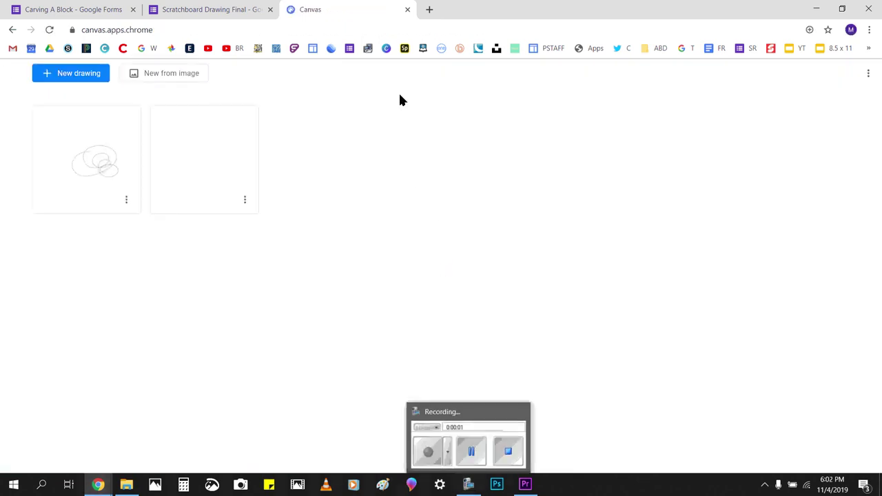
pyautogui.click(408, 9)
pyautogui.scroll(4, 296, 165)
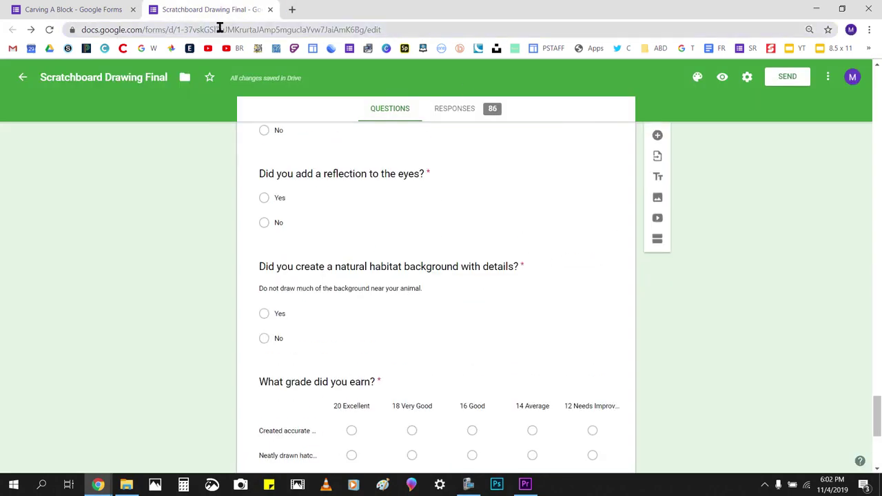
# Step: Copy the form's shareable link from Send and open it in a new tab via Go to
pyautogui.scroll(10, 740, 154)
pyautogui.click(789, 77)
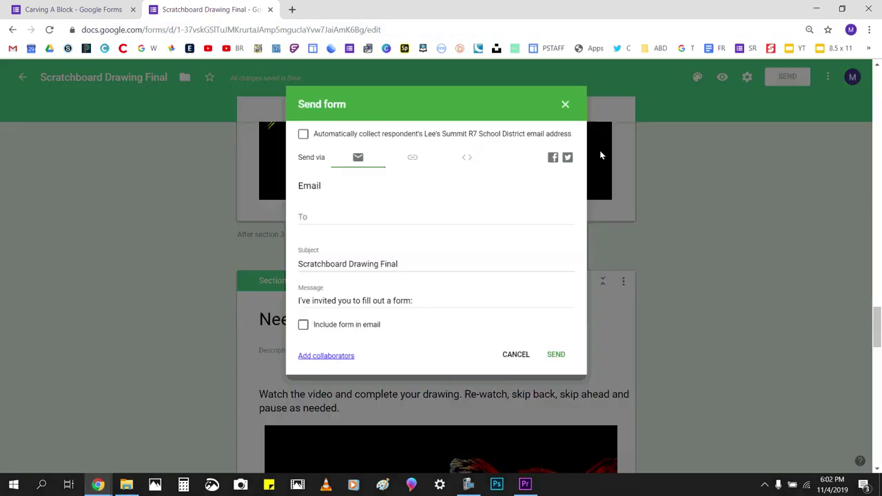
pyautogui.click(412, 157)
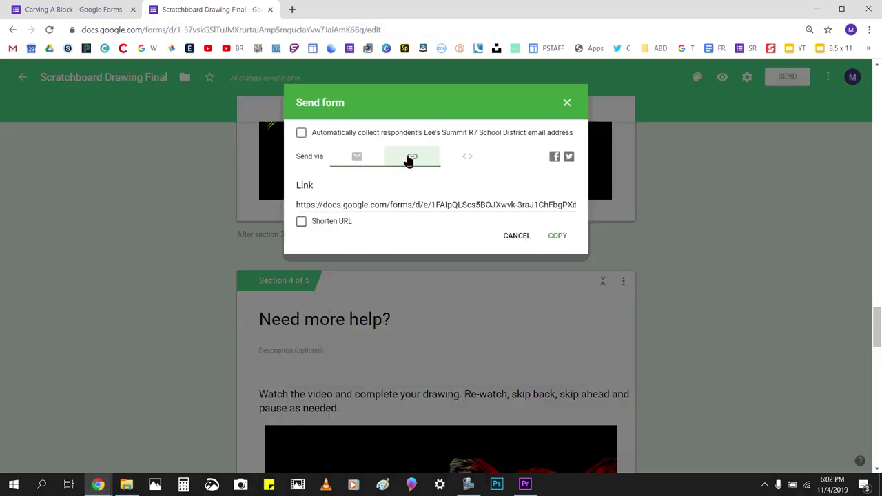
pyautogui.click(356, 205)
pyautogui.rightClick(357, 208)
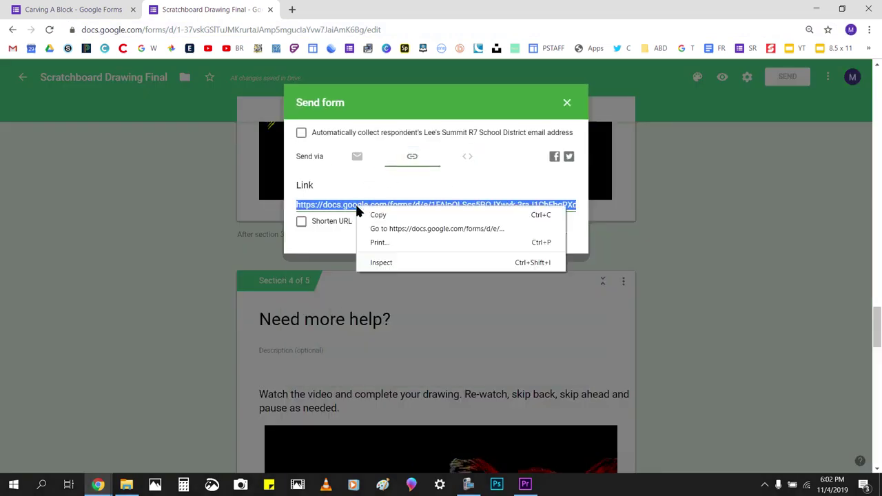
pyautogui.click(381, 234)
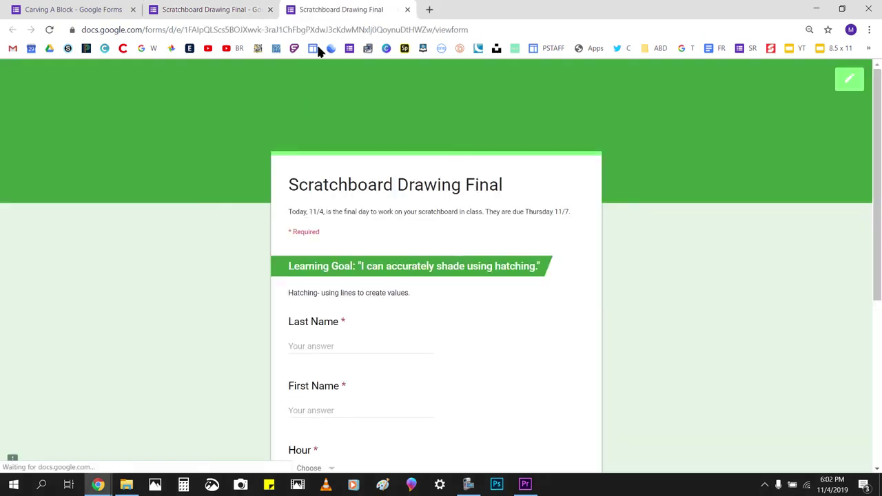
# Step: Select the live form's web address and switch between the editor and the live form tab
pyautogui.click(300, 37)
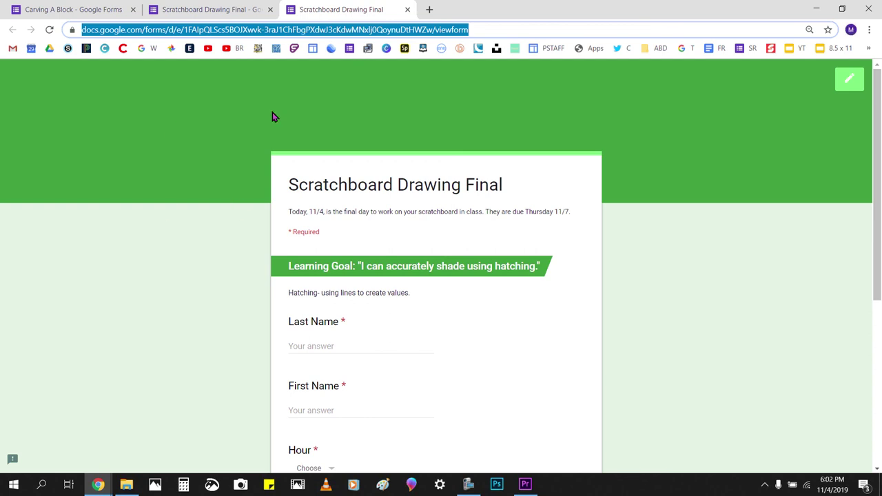
pyautogui.click(243, 8)
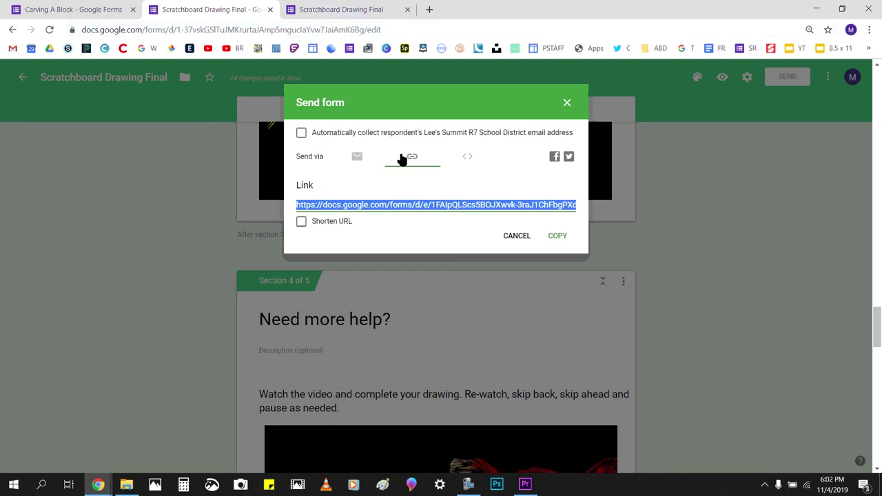
pyautogui.click(335, 15)
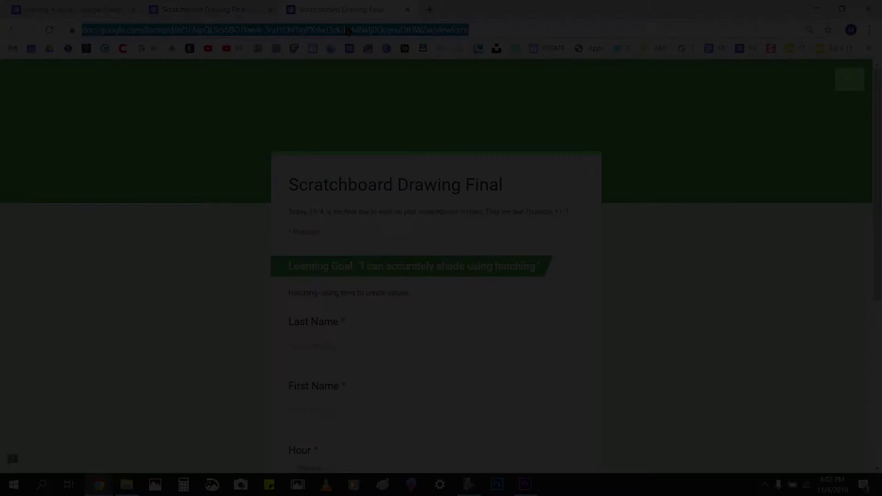